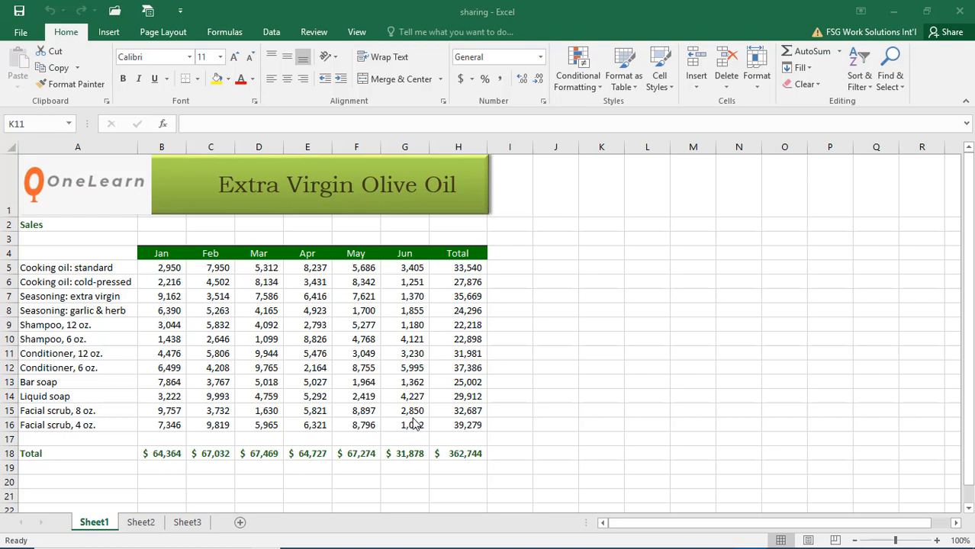
Protect and share the workbook with track changes, leaving the optional password blank and letting the workbook be saved
{"action": "left_click", "coordinate": [376, 370]}
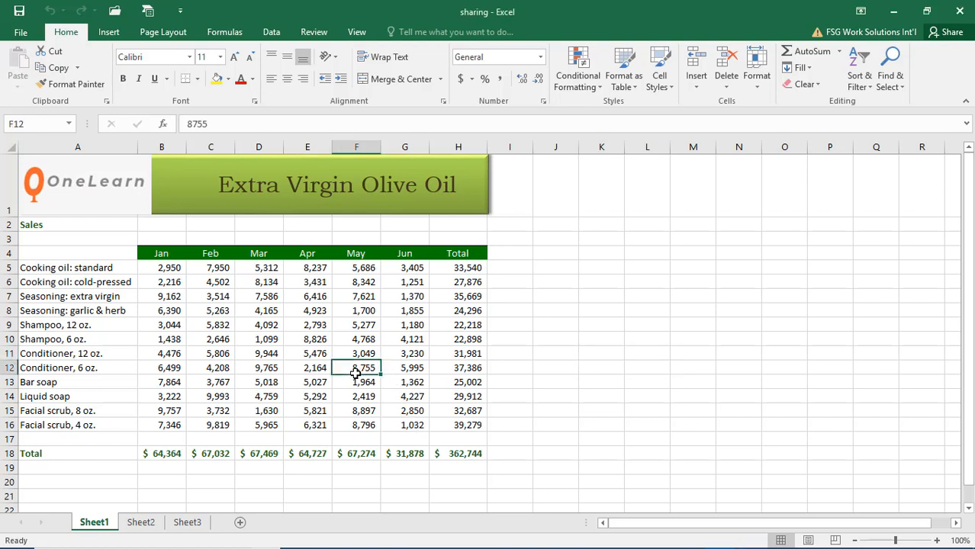
{"action": "left_click", "coordinate": [357, 328]}
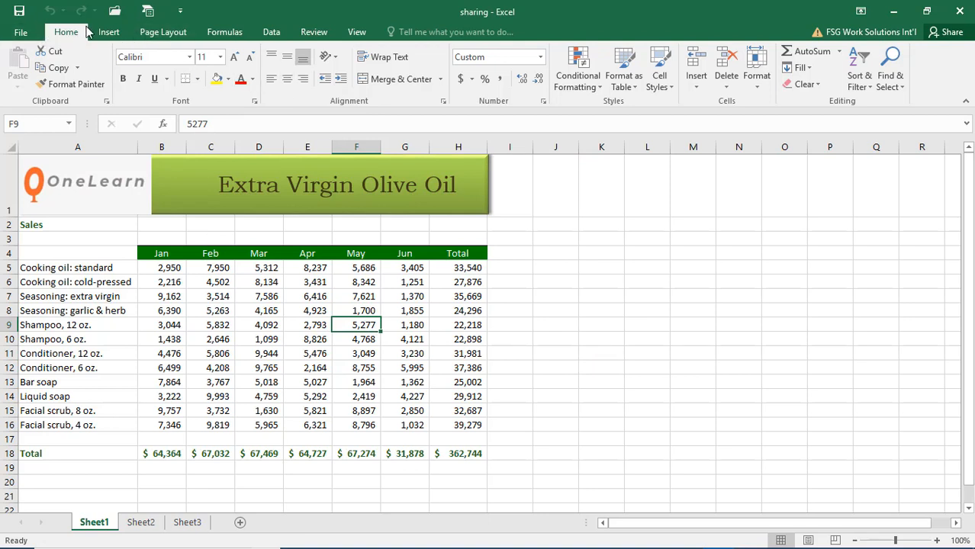
{"action": "left_click", "coordinate": [313, 33]}
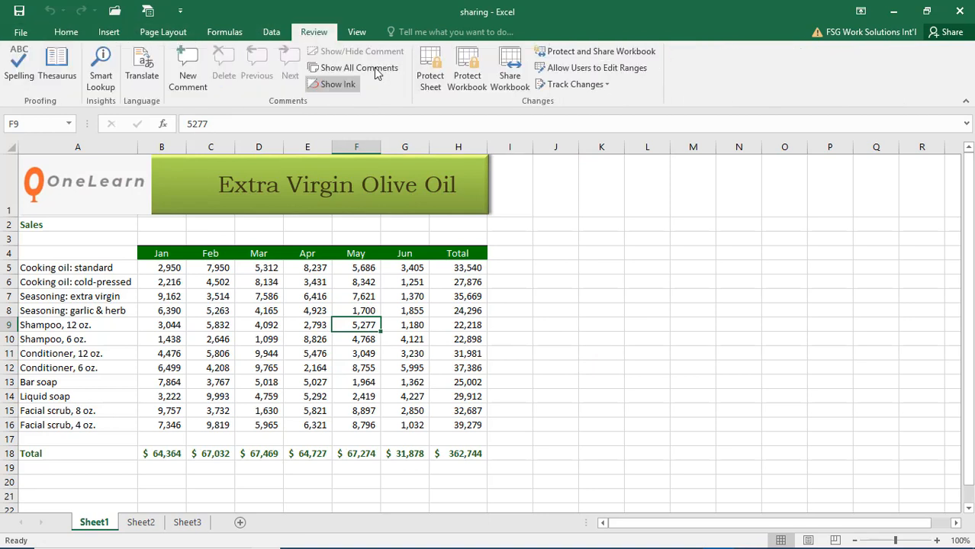
{"action": "left_click", "coordinate": [588, 52]}
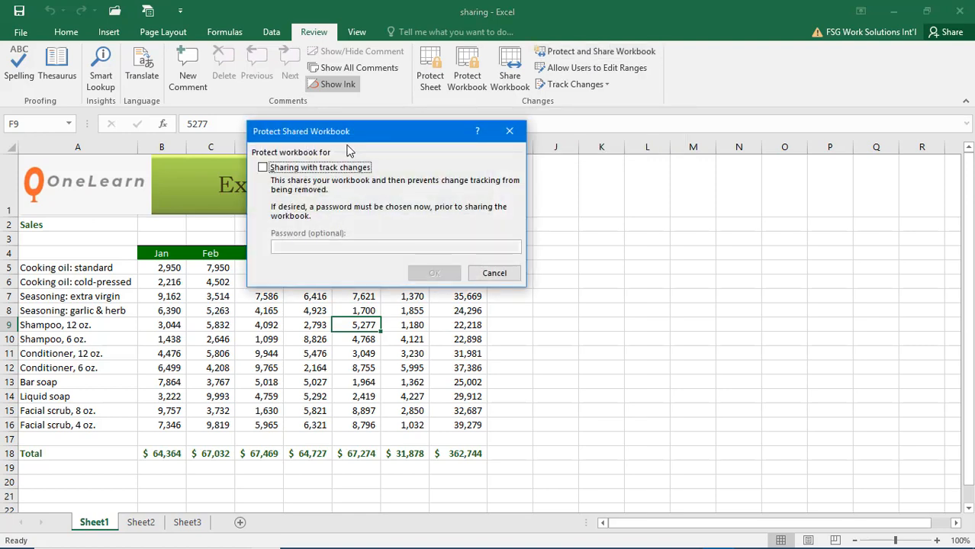
{"action": "left_click", "coordinate": [262, 168]}
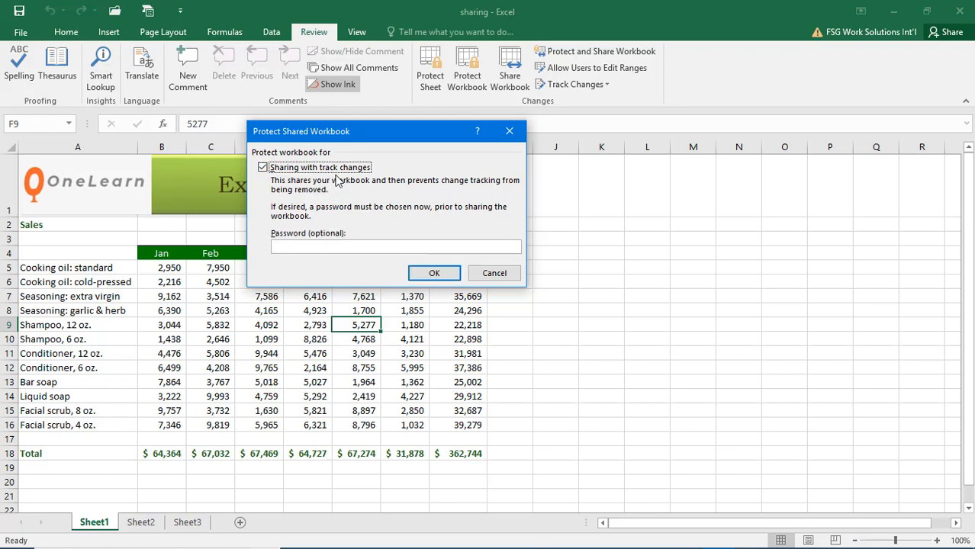
{"action": "left_click", "coordinate": [350, 247]}
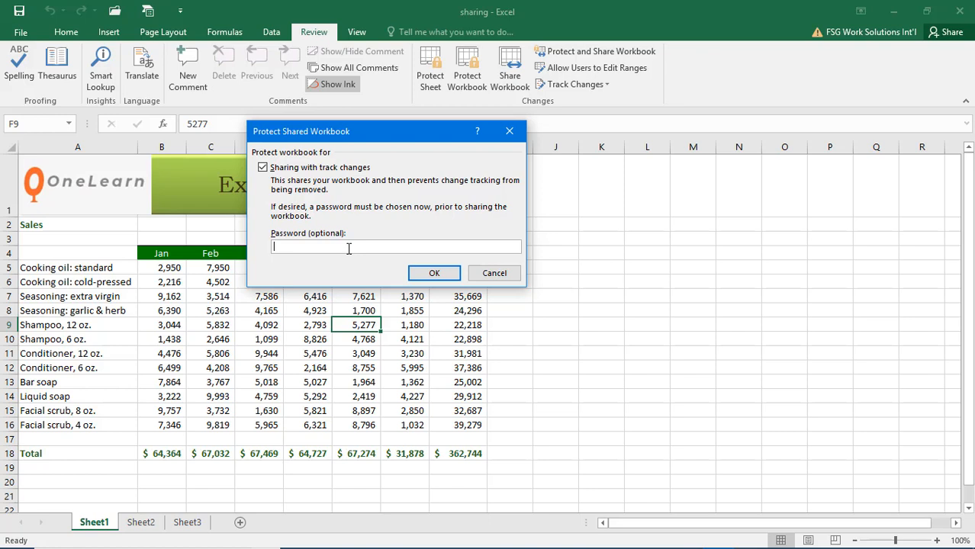
{"action": "left_click", "coordinate": [445, 278]}
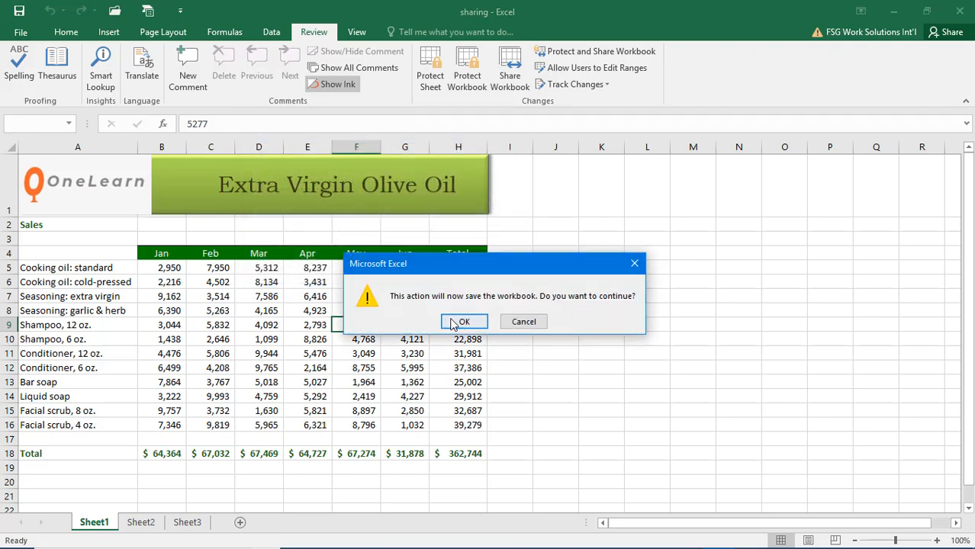
{"action": "left_click", "coordinate": [467, 322]}
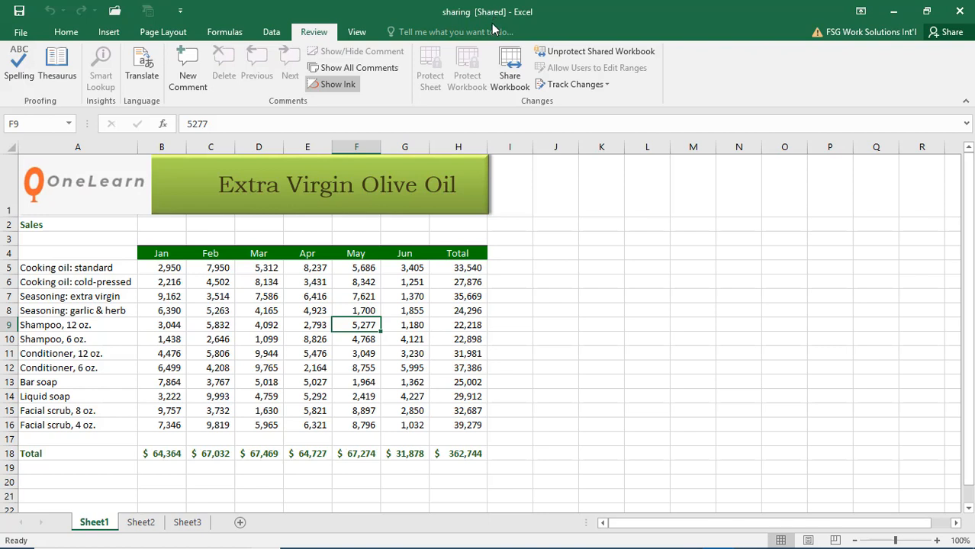
Enter 5555 in the sales cells B5, C7 and D9
{"action": "left_click", "coordinate": [211, 297]}
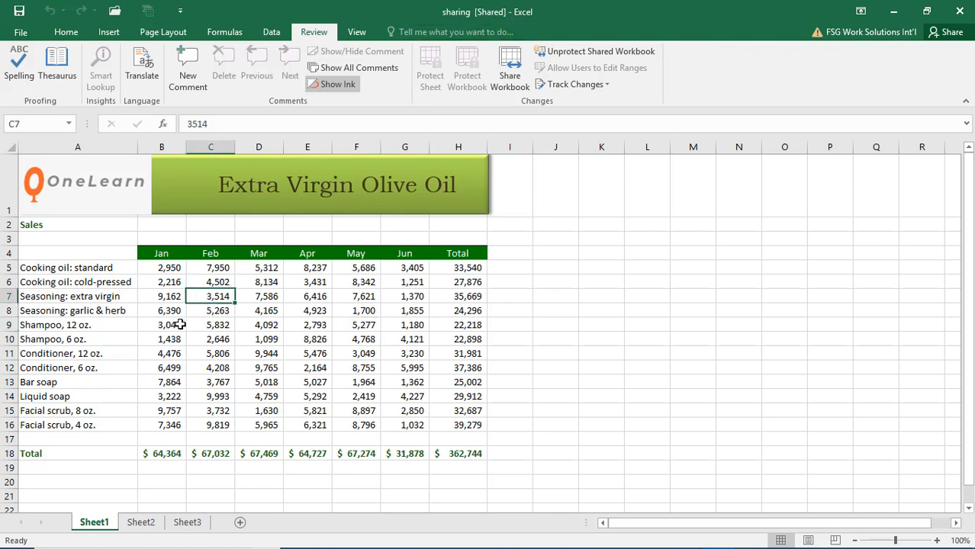
{"action": "left_click", "coordinate": [171, 265]}
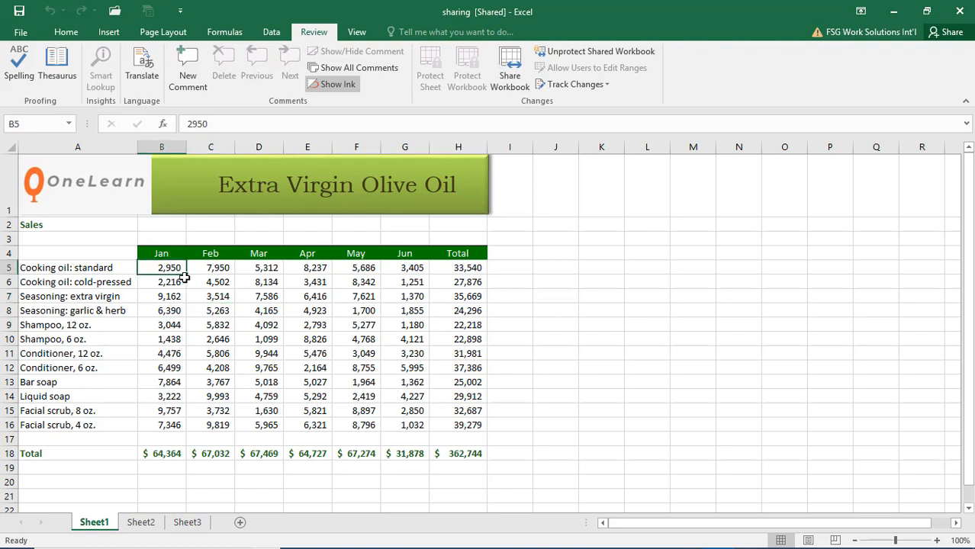
{"action": "type", "text": "5555"}
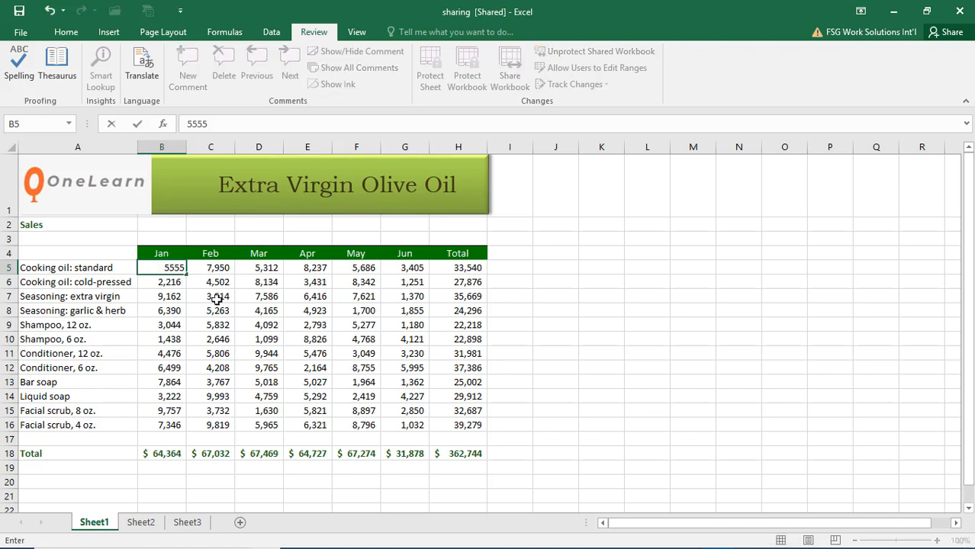
{"action": "left_click", "coordinate": [218, 299]}
{"action": "type", "text": "5555"}
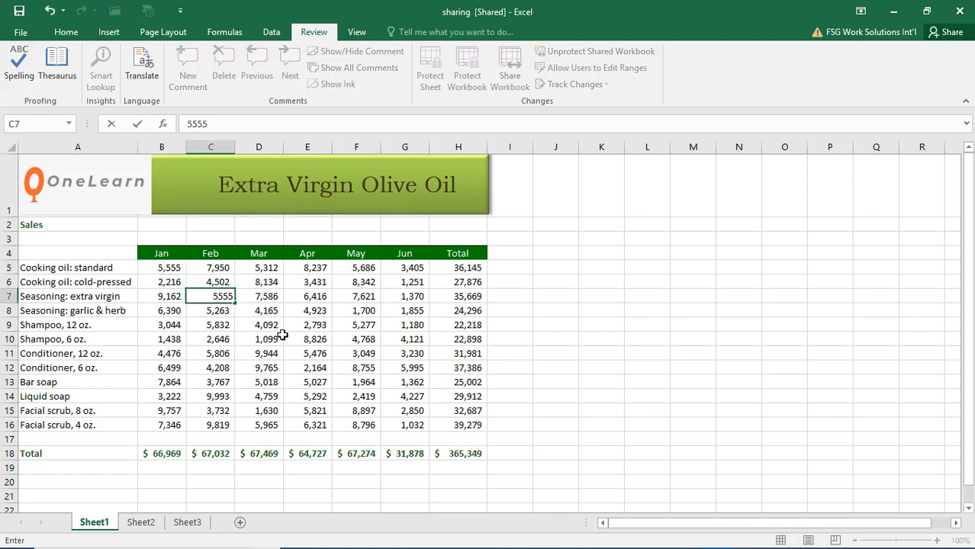
{"action": "left_click", "coordinate": [277, 326]}
{"action": "type", "text": "5555"}
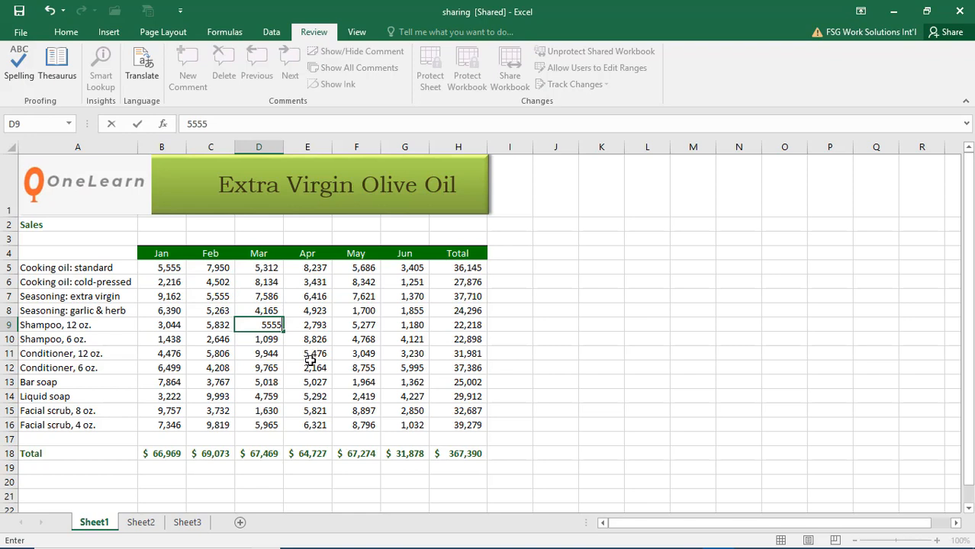
Enter 5555 in the sales cells E11, F13 and G15
{"action": "left_click", "coordinate": [318, 351]}
{"action": "type", "text": "5555"}
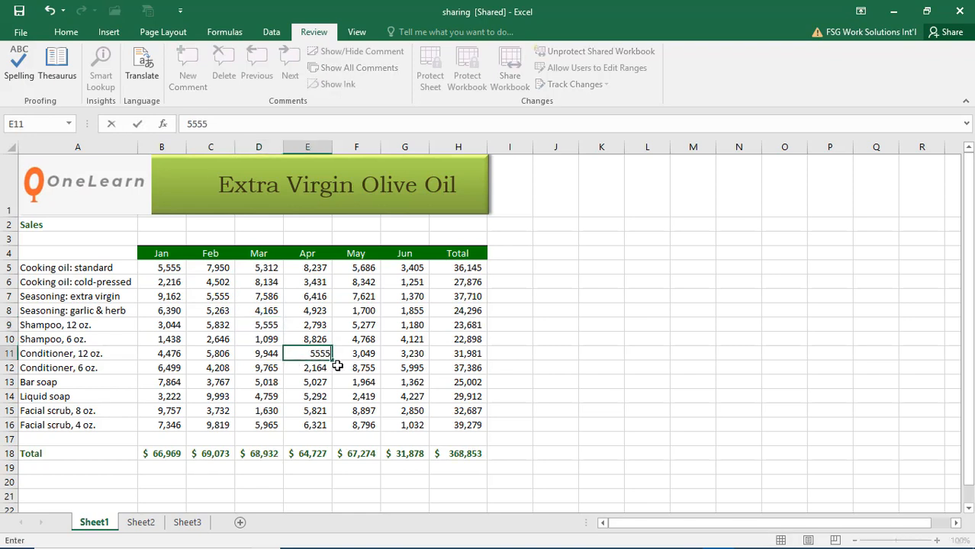
{"action": "left_click", "coordinate": [372, 381]}
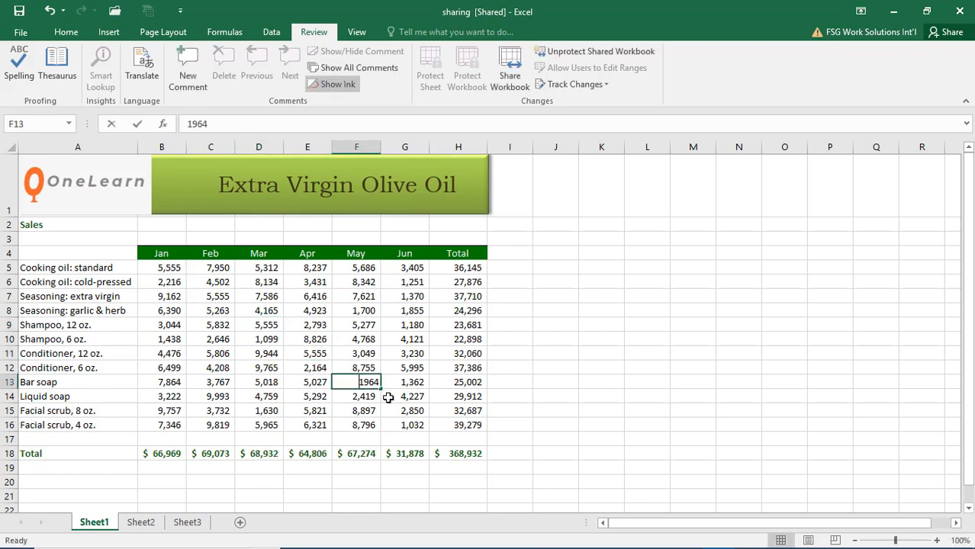
{"action": "type", "text": "5555"}
{"action": "left_click", "coordinate": [419, 411]}
{"action": "type", "text": "555"}
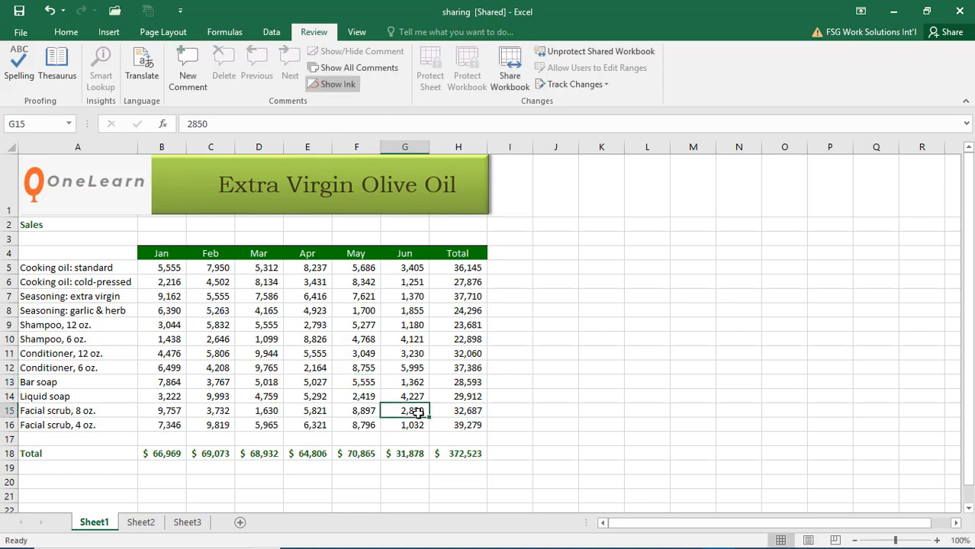
{"action": "type", "text": "5"}
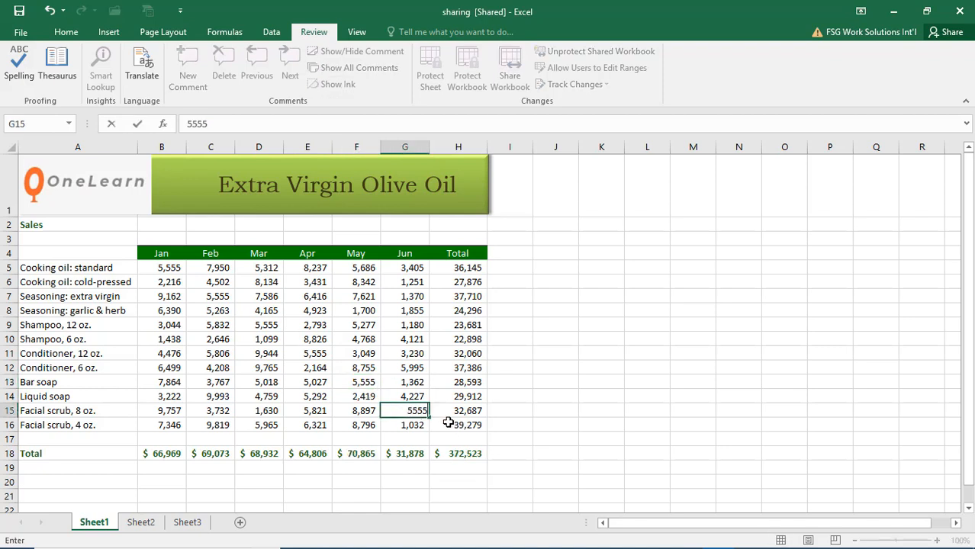
{"action": "left_click", "coordinate": [419, 393]}
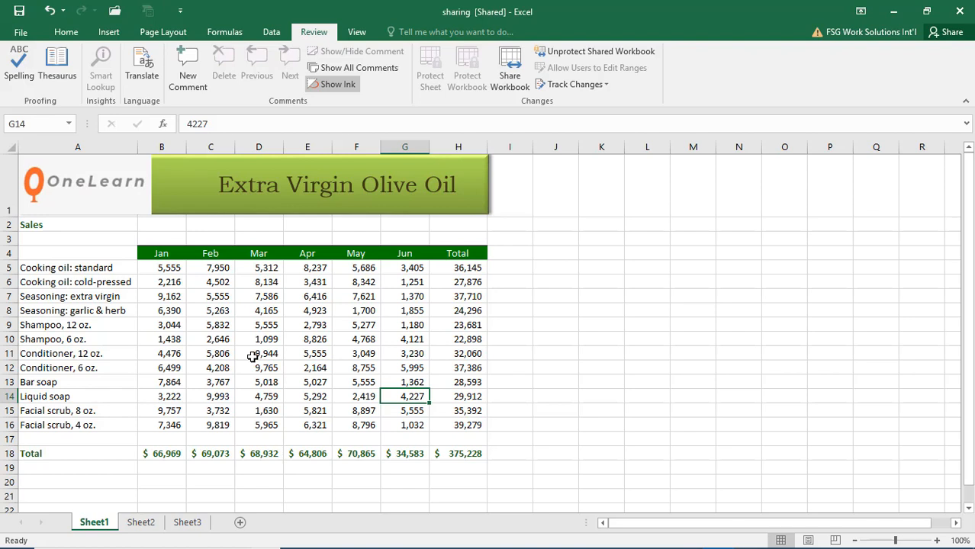
Set the May sales of Seasoning: extra virgin to 4444 and the March sales of Cooking oil: cold-pressed to 3333
{"action": "left_click", "coordinate": [286, 336]}
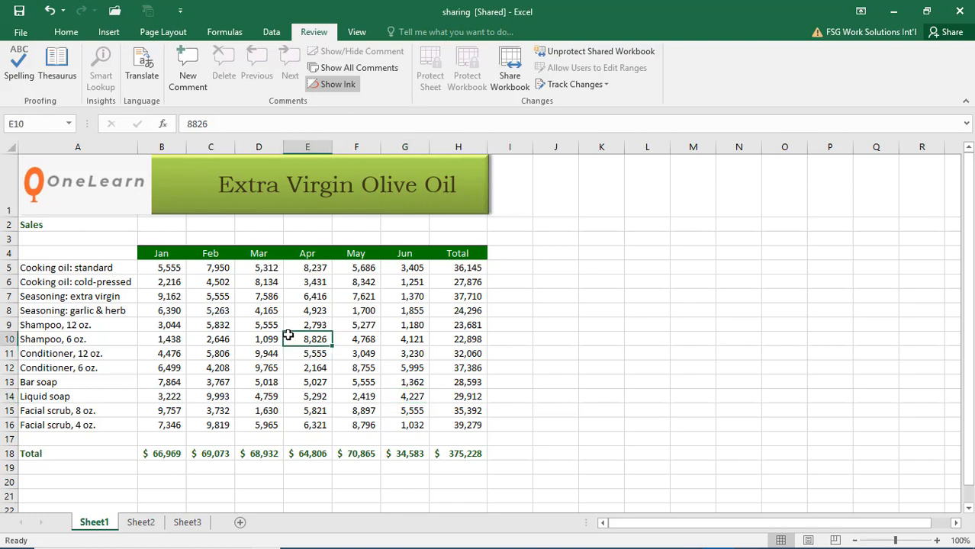
{"action": "left_click", "coordinate": [322, 311]}
{"action": "left_click", "coordinate": [369, 298]}
{"action": "double_click", "coordinate": [369, 299]}
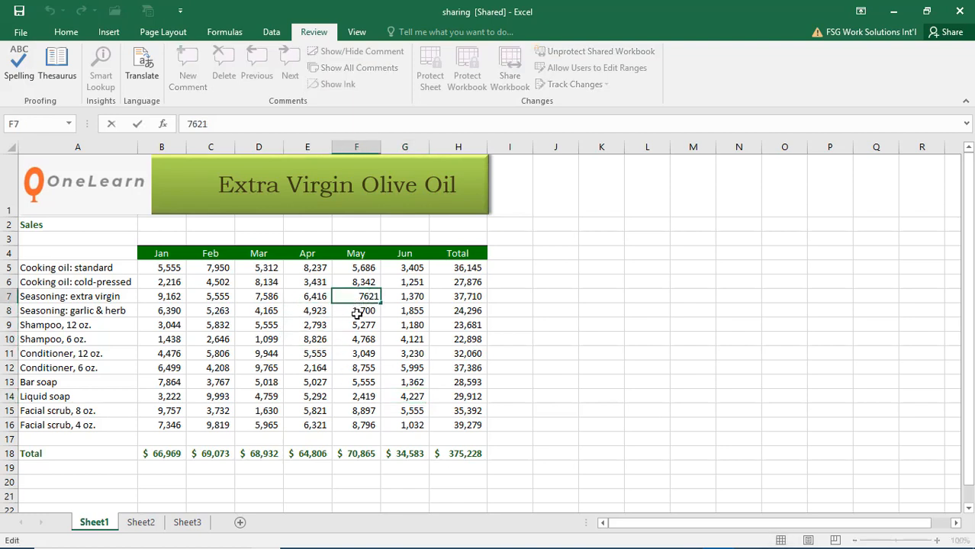
{"action": "double_click", "coordinate": [357, 296]}
{"action": "type", "text": "4,44"}
{"action": "type", "text": "4444"}
{"action": "left_click", "coordinate": [267, 284]}
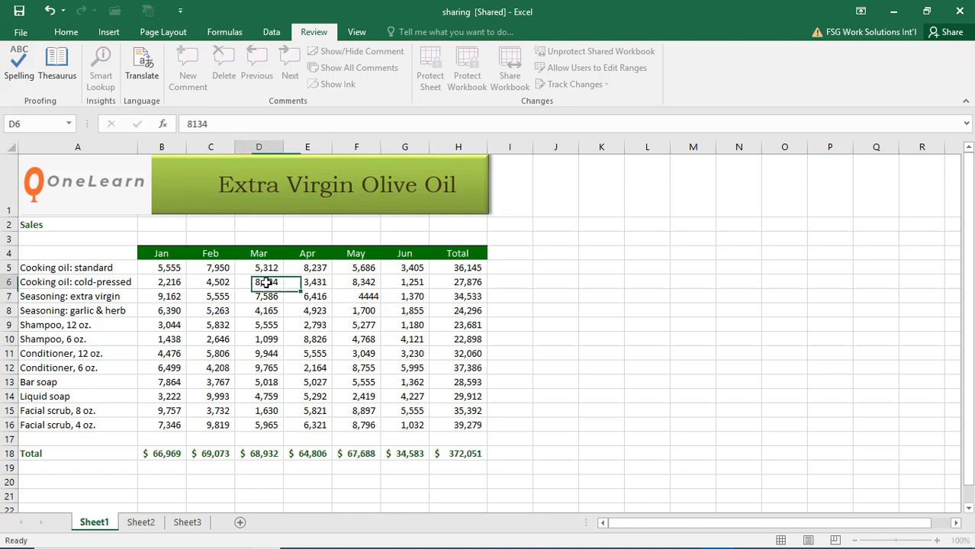
{"action": "type", "text": "3333"}
{"action": "left_click", "coordinate": [267, 312]}
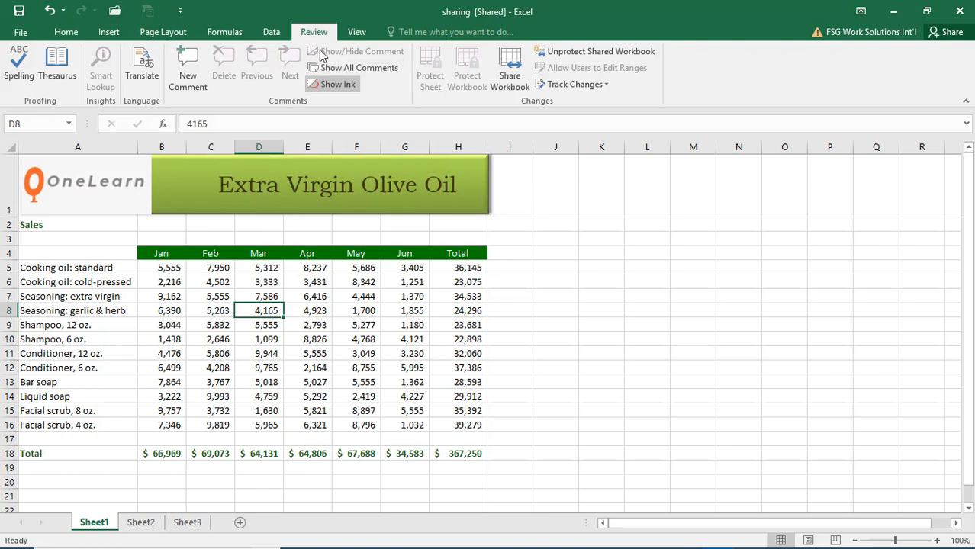
{"action": "left_click", "coordinate": [603, 85]}
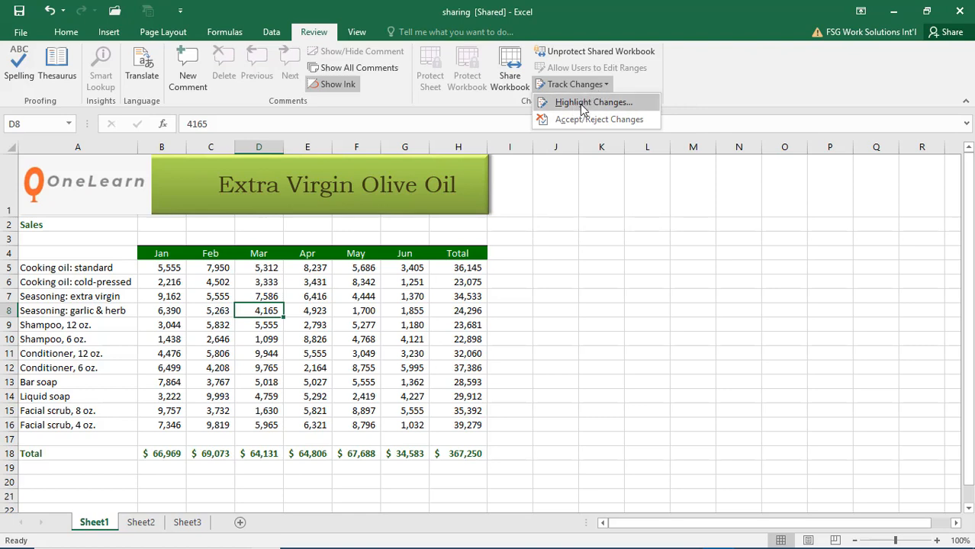
{"action": "left_click", "coordinate": [581, 106]}
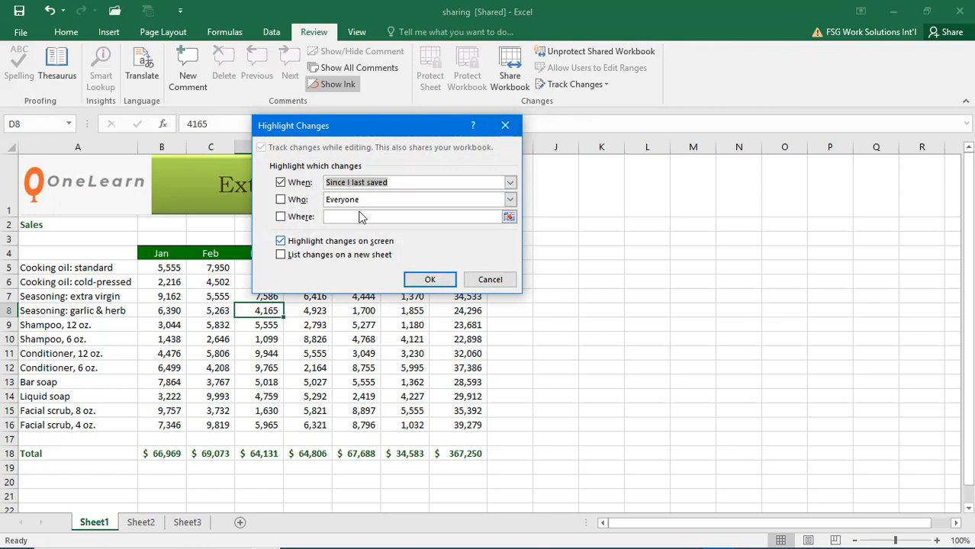
{"action": "left_click", "coordinate": [489, 282]}
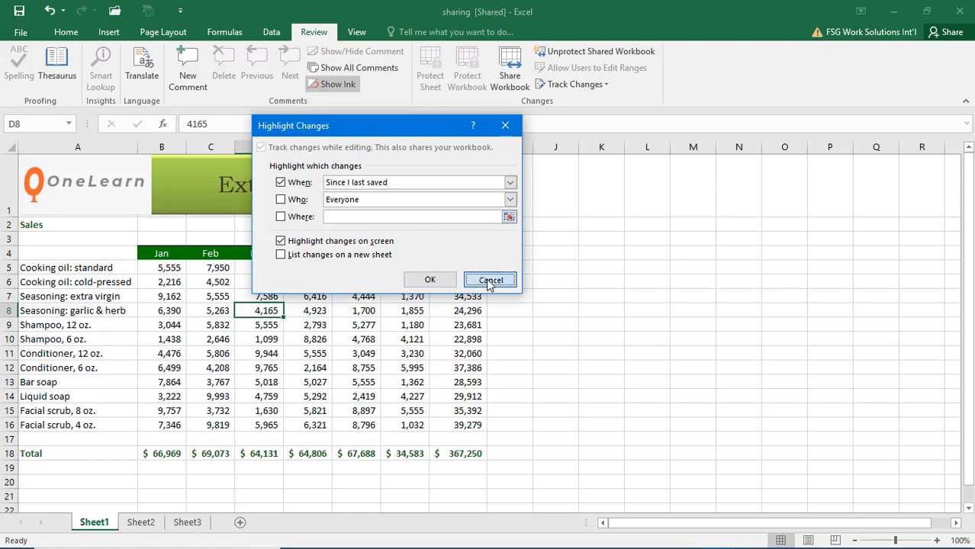
{"action": "left_click", "coordinate": [422, 284]}
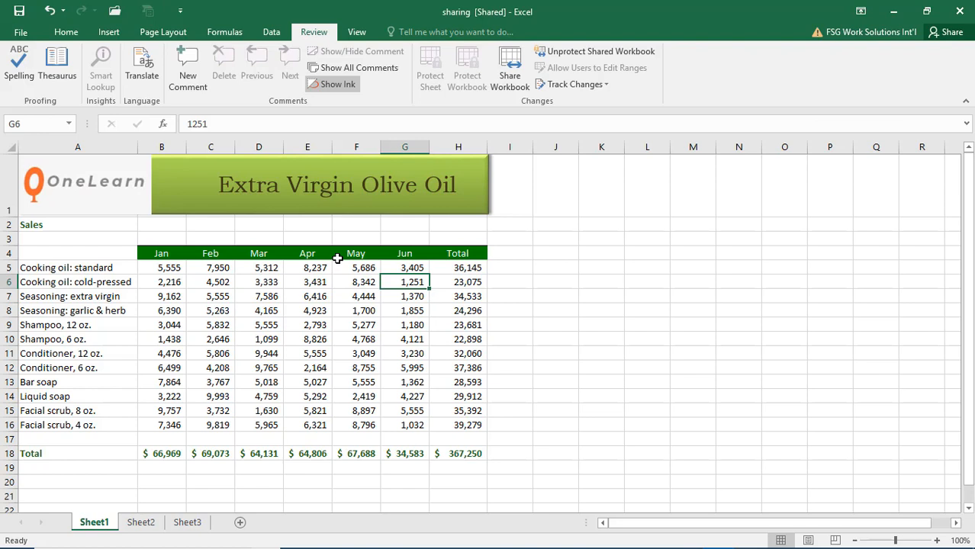
Save the workbook and highlight on screen the changes made by Everyone since the last save
{"action": "key", "text": "ctrl+s"}
{"action": "left_click", "coordinate": [599, 85]}
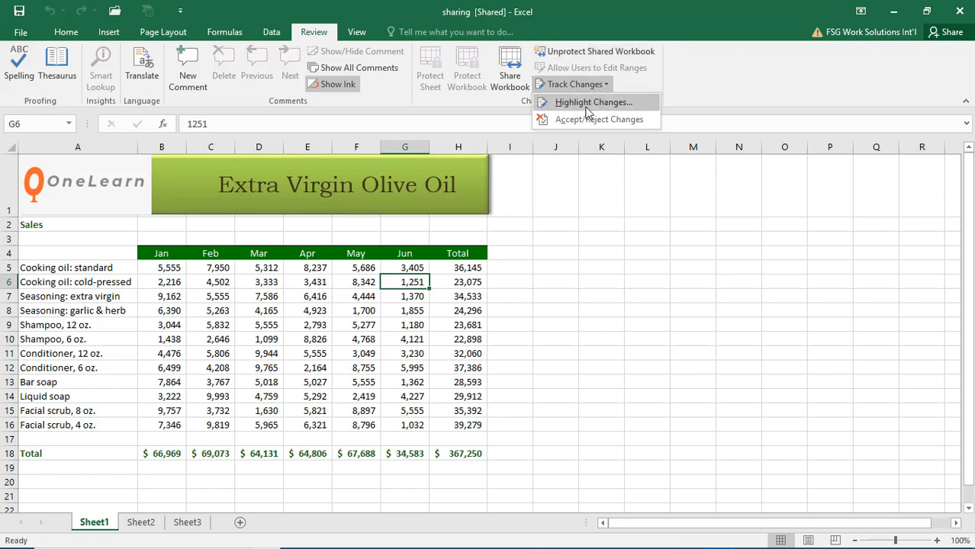
{"action": "left_click", "coordinate": [589, 103]}
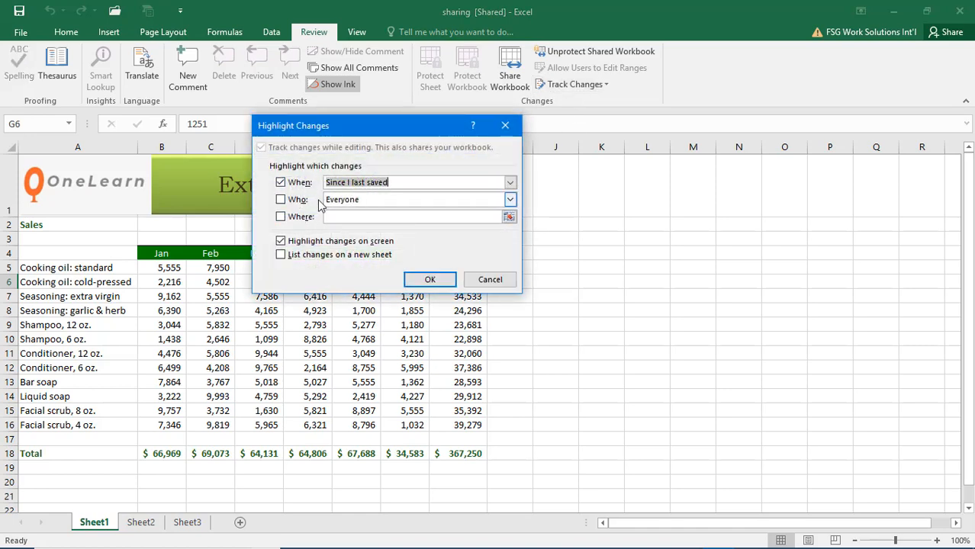
{"action": "left_click", "coordinate": [280, 200]}
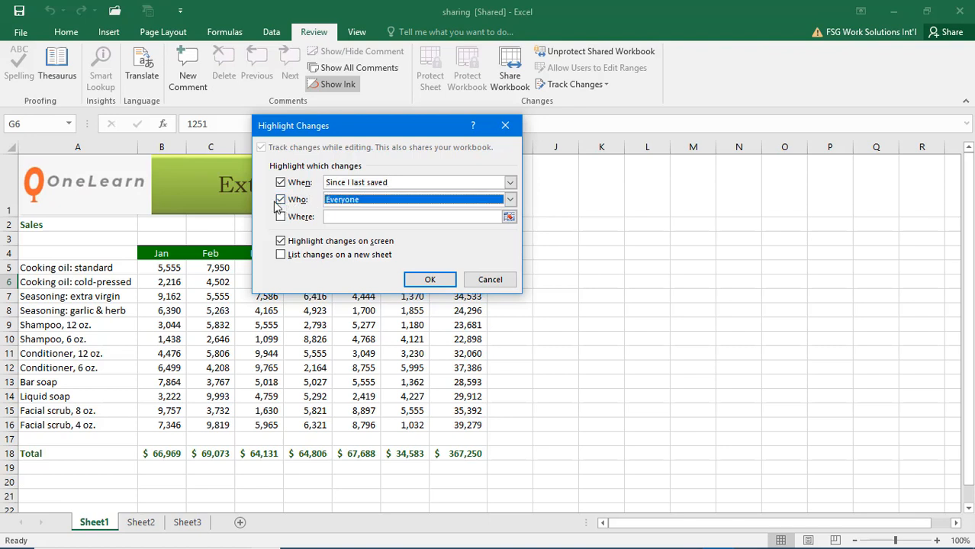
{"action": "left_click", "coordinate": [431, 281]}
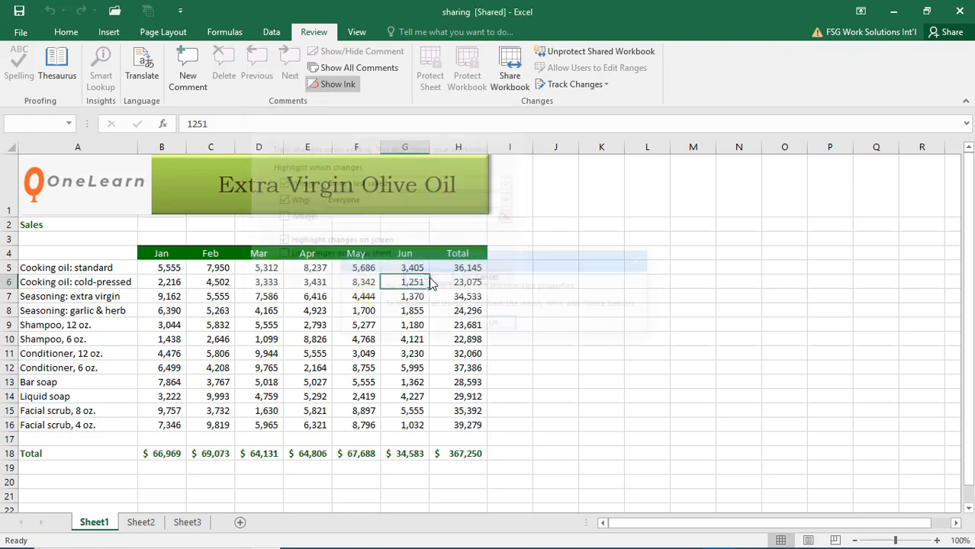
{"action": "left_click", "coordinate": [494, 325]}
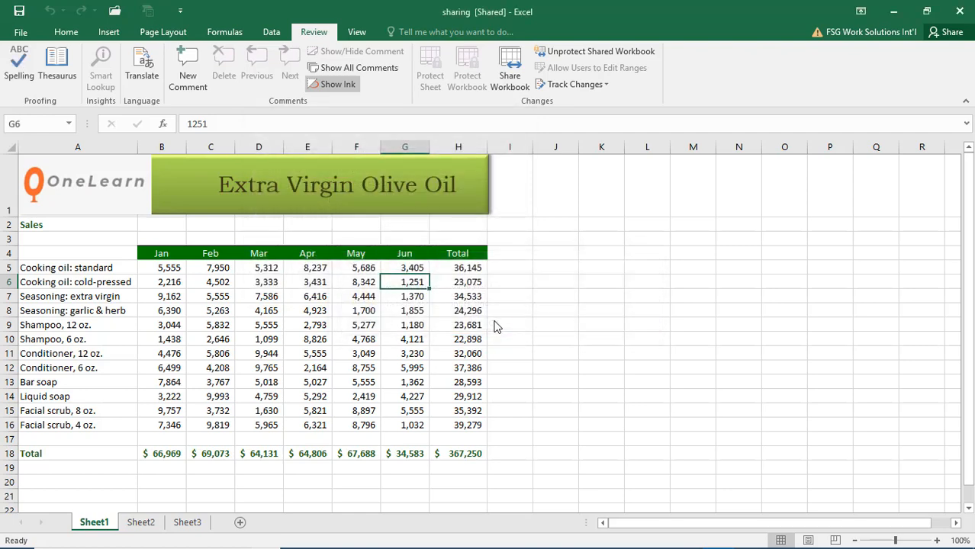
{"action": "left_click", "coordinate": [406, 327]}
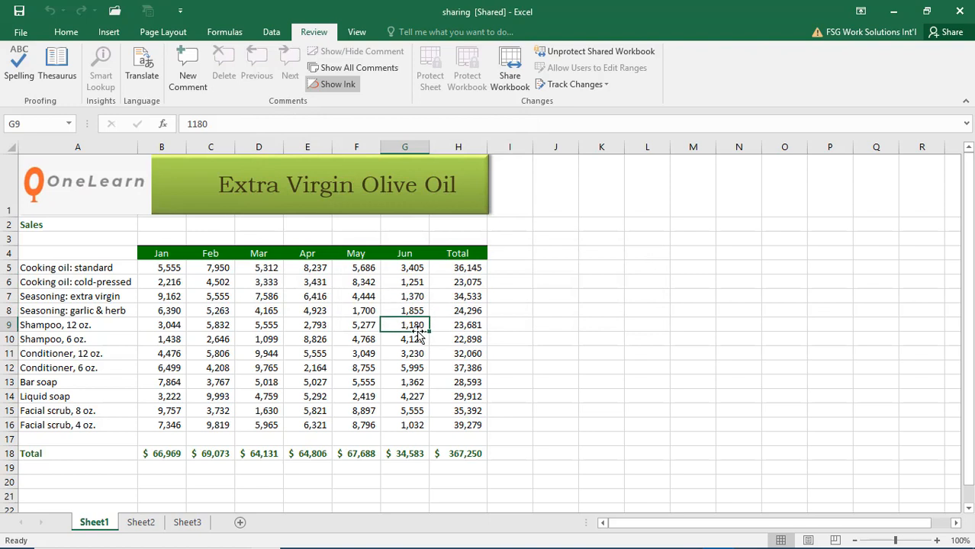
Review Everyone's not yet reviewed changes, rejecting the change in cell D9 and accepting all the others
{"action": "left_click", "coordinate": [594, 87]}
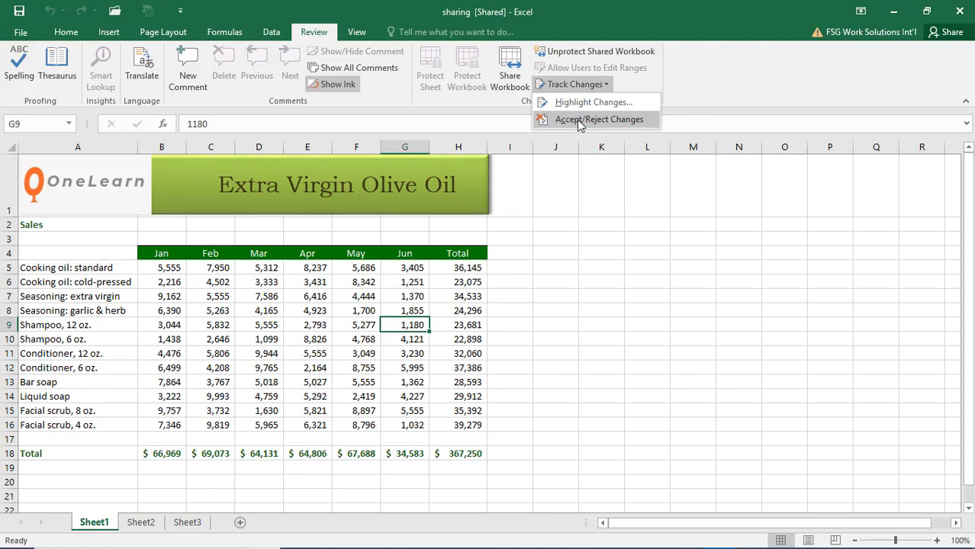
{"action": "left_click", "coordinate": [577, 119]}
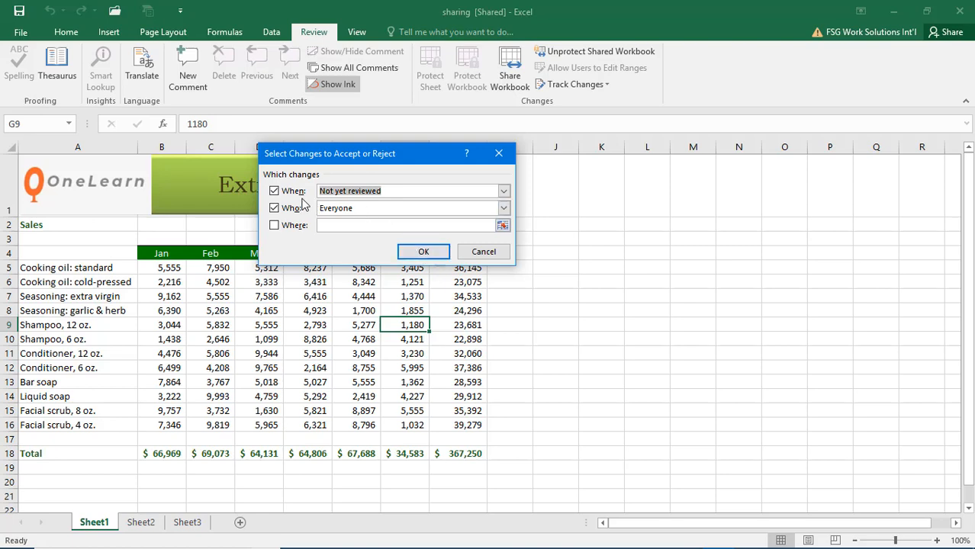
{"action": "left_click", "coordinate": [419, 253]}
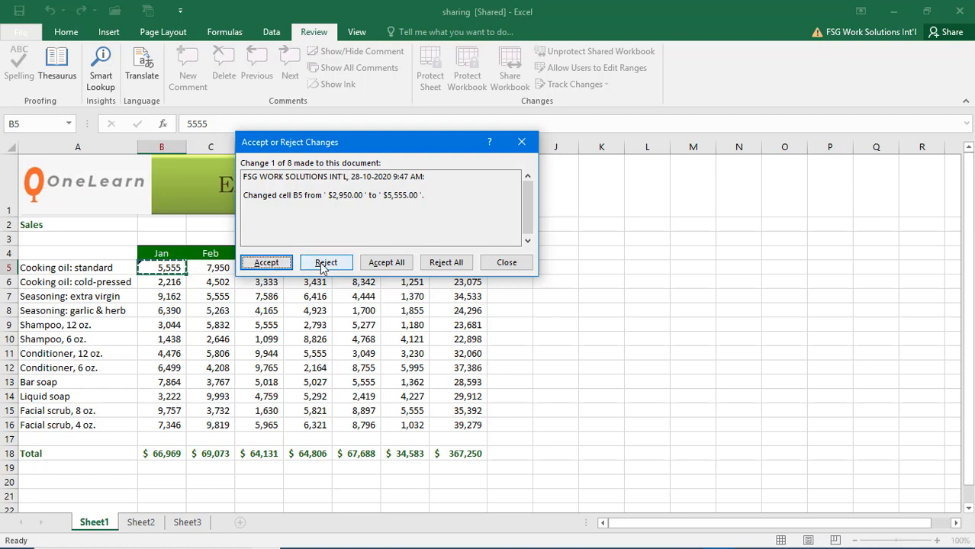
{"action": "left_click", "coordinate": [269, 264]}
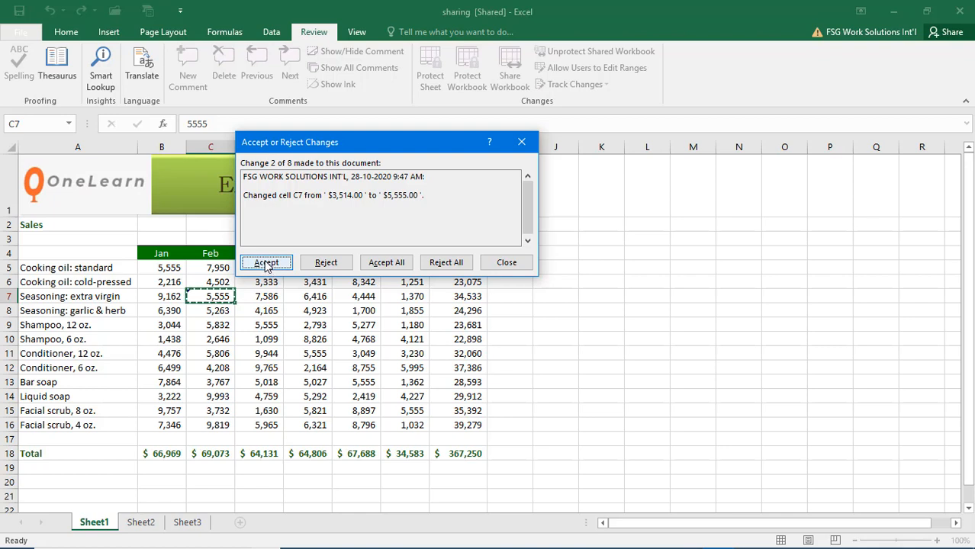
{"action": "left_click", "coordinate": [265, 267]}
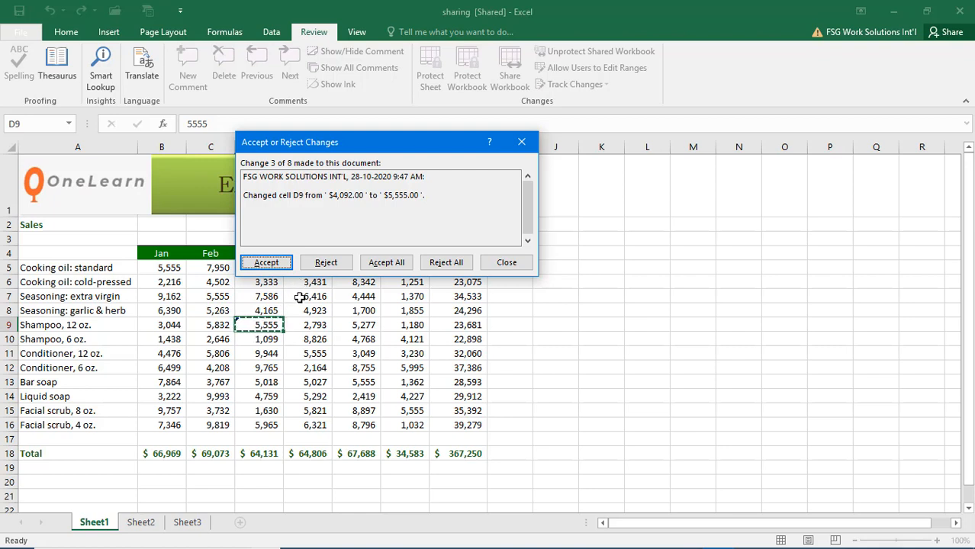
{"action": "left_click", "coordinate": [339, 266]}
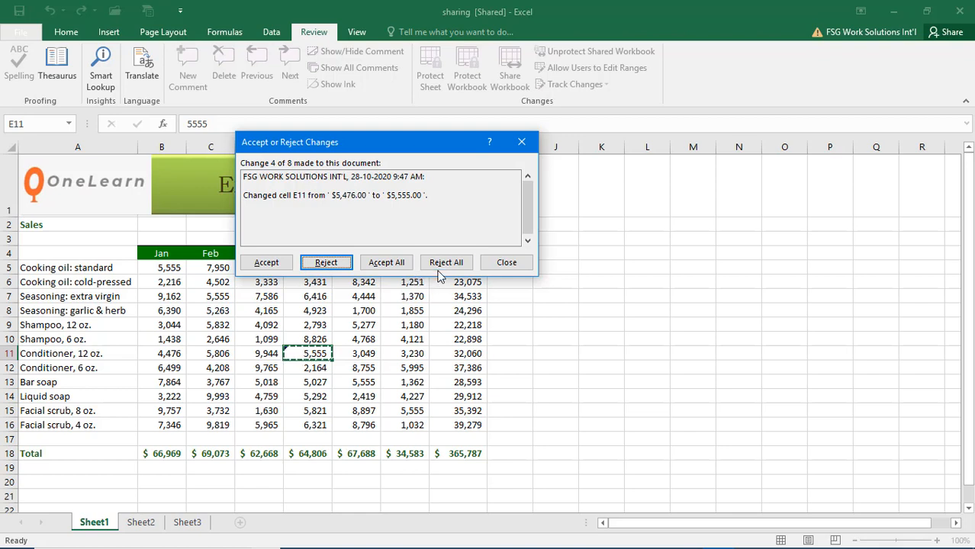
{"action": "left_click", "coordinate": [391, 264]}
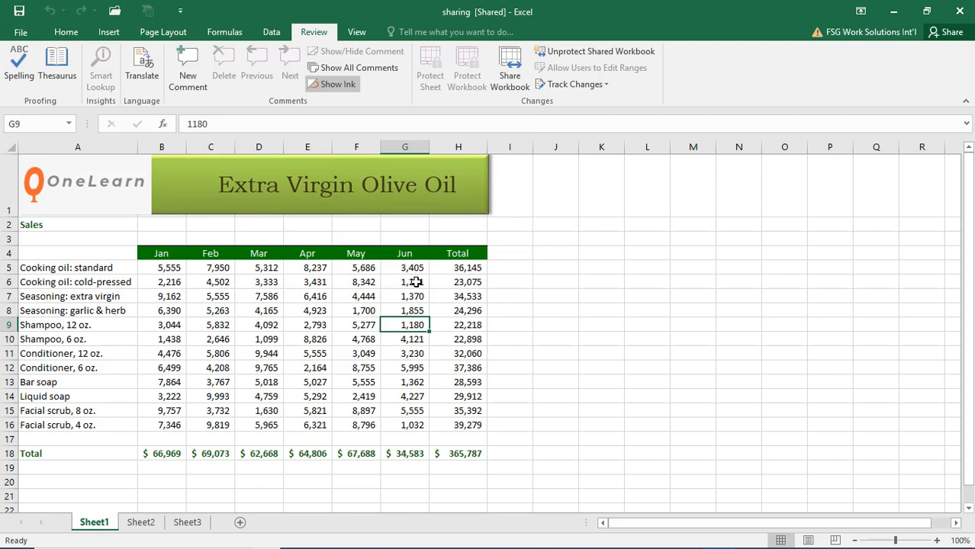
{"action": "left_click", "coordinate": [405, 307]}
{"action": "left_click", "coordinate": [402, 343]}
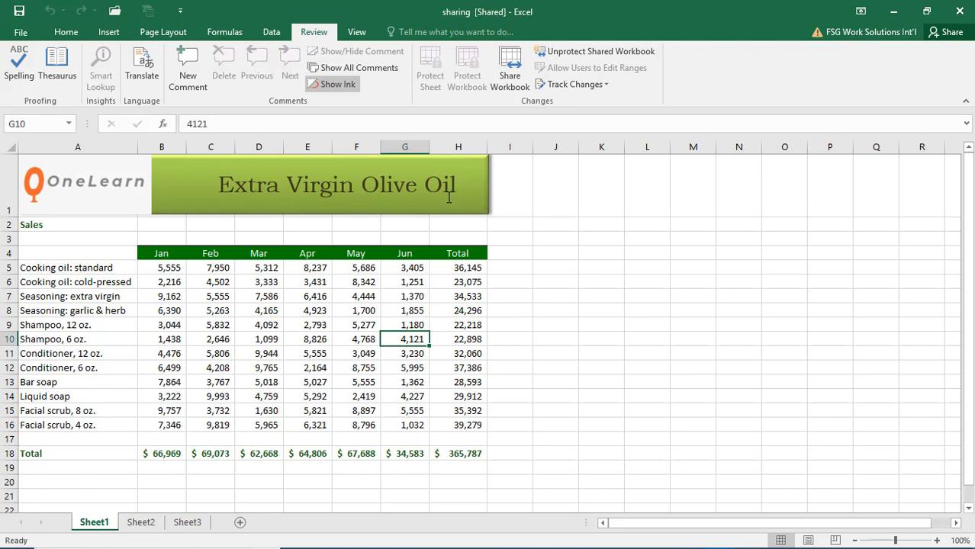
{"action": "key", "text": "Down"}
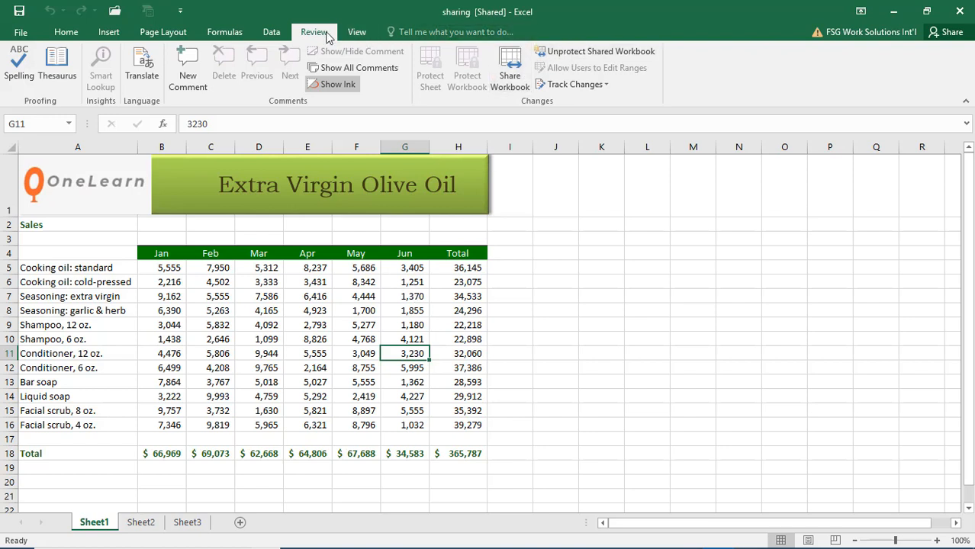
{"action": "left_click", "coordinate": [577, 55]}
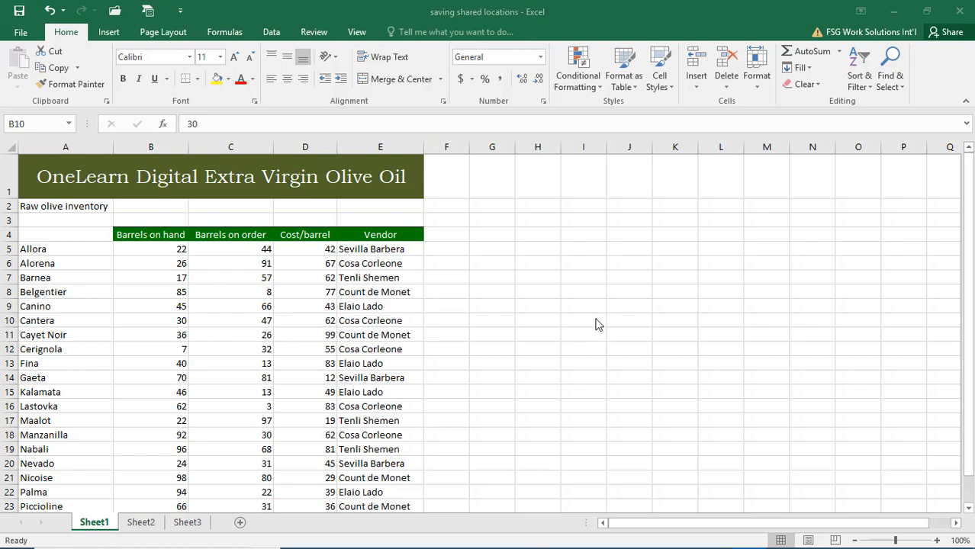
{"action": "left_click", "coordinate": [372, 334]}
{"action": "left_click_drag", "start_coordinate": [335, 410], "coordinate": [377, 409]}
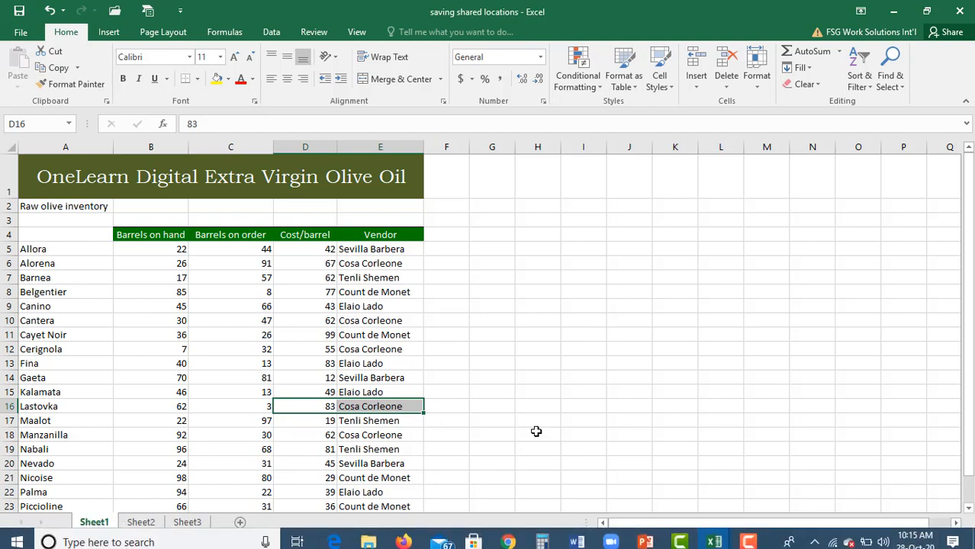
{"action": "left_click", "coordinate": [354, 378]}
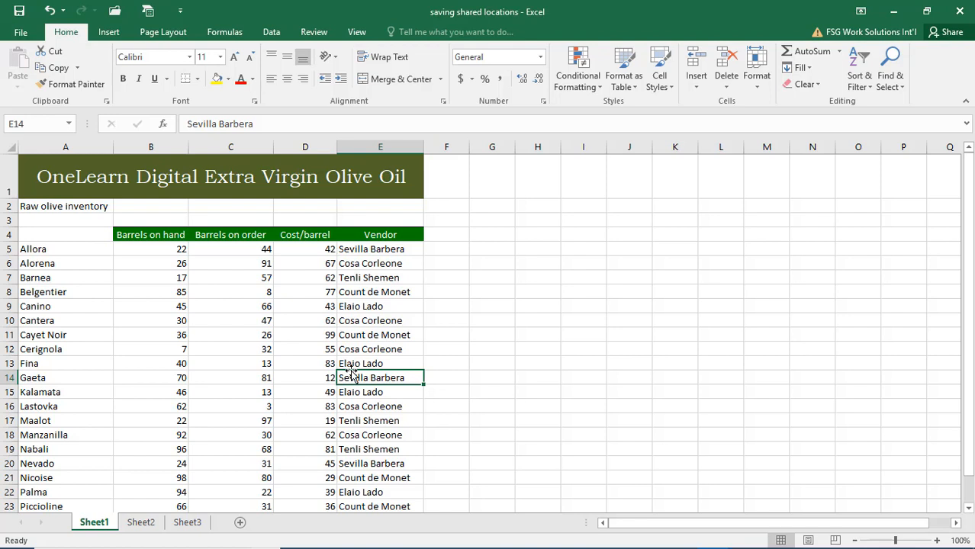
{"action": "left_click", "coordinate": [300, 366]}
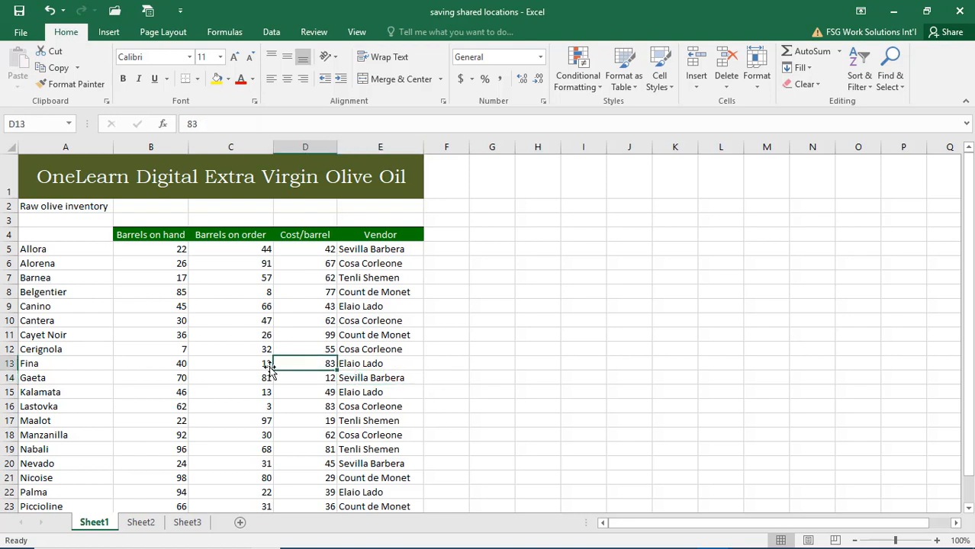
{"action": "left_click", "coordinate": [246, 363]}
{"action": "left_click", "coordinate": [177, 373]}
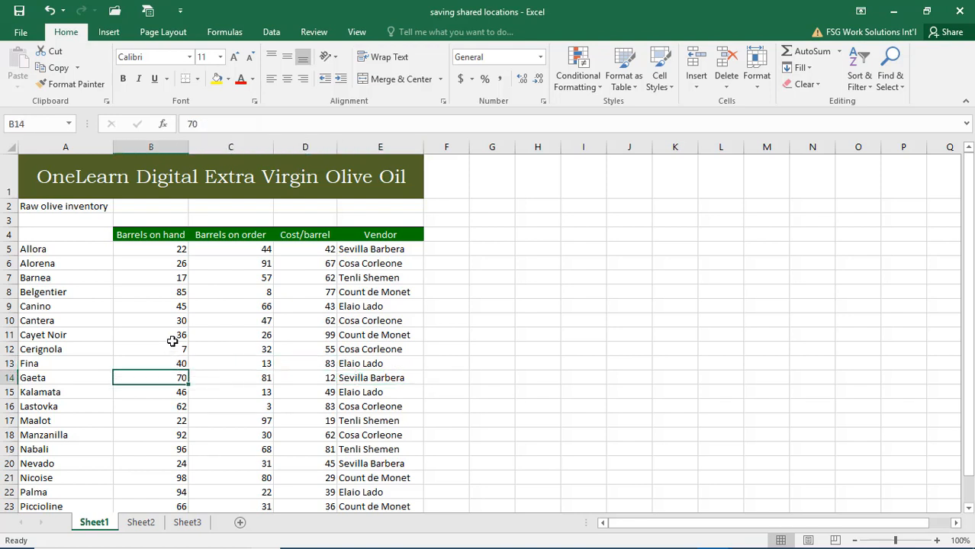
{"action": "left_click", "coordinate": [172, 339]}
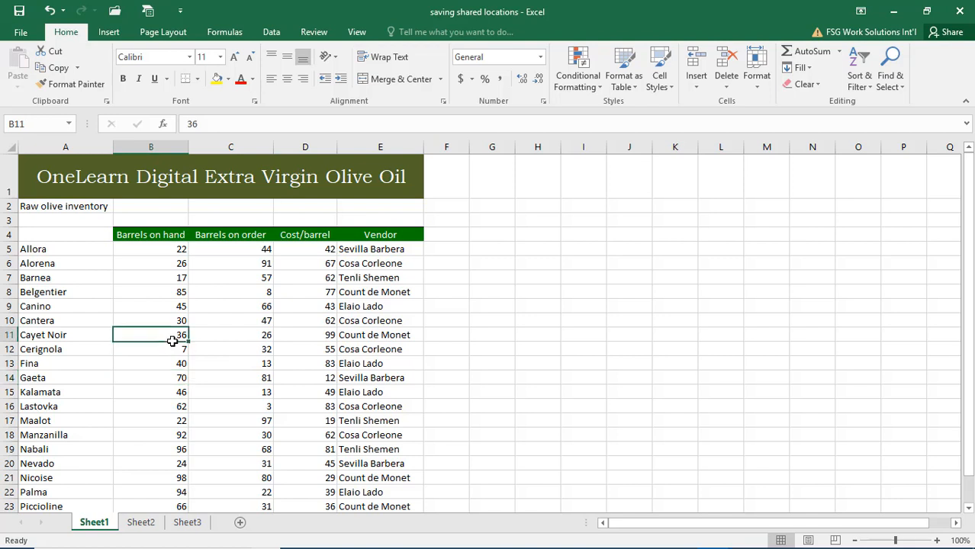
{"action": "left_click", "coordinate": [265, 348]}
{"action": "left_click", "coordinate": [343, 347]}
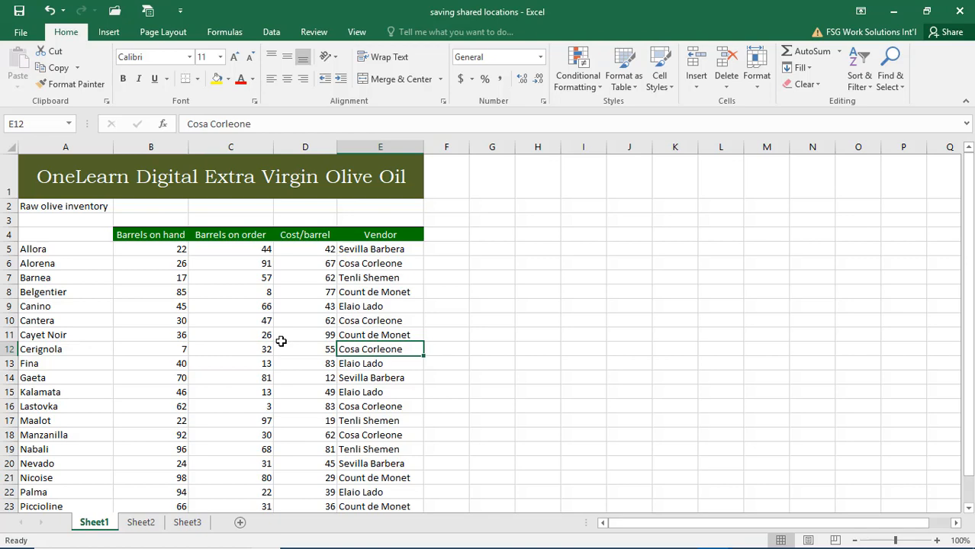
Try to save the inventory workbook to the cloud for publishing to Power BI
{"action": "left_click", "coordinate": [21, 34]}
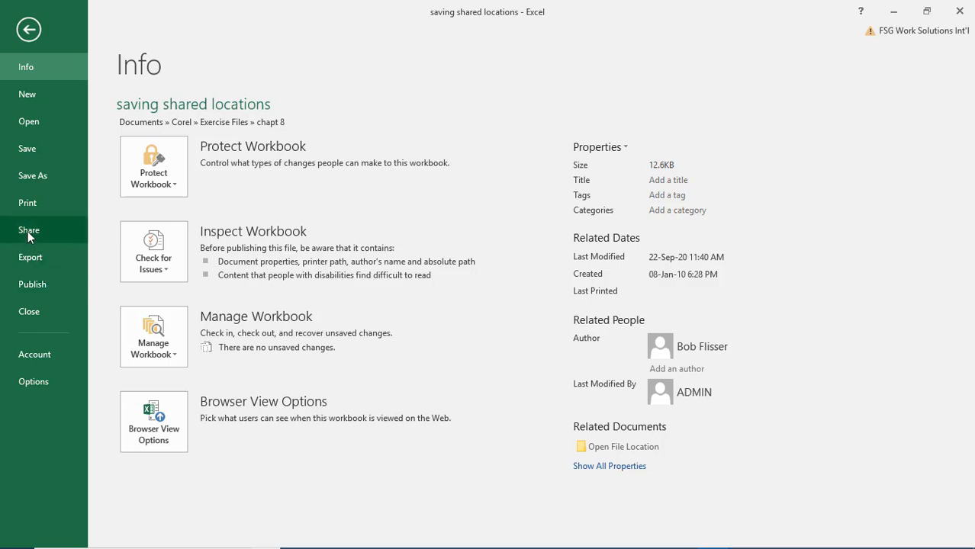
{"action": "left_click", "coordinate": [38, 285]}
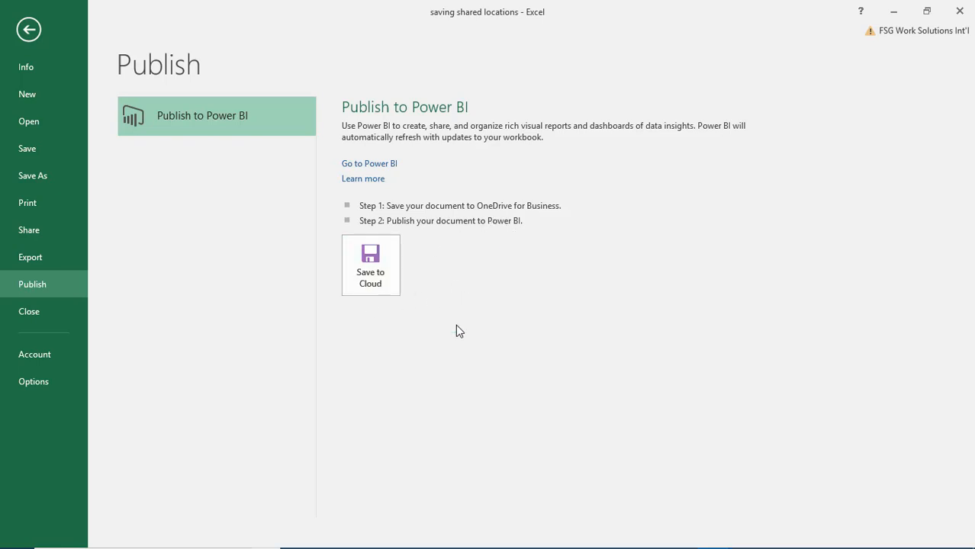
{"action": "left_click", "coordinate": [371, 260]}
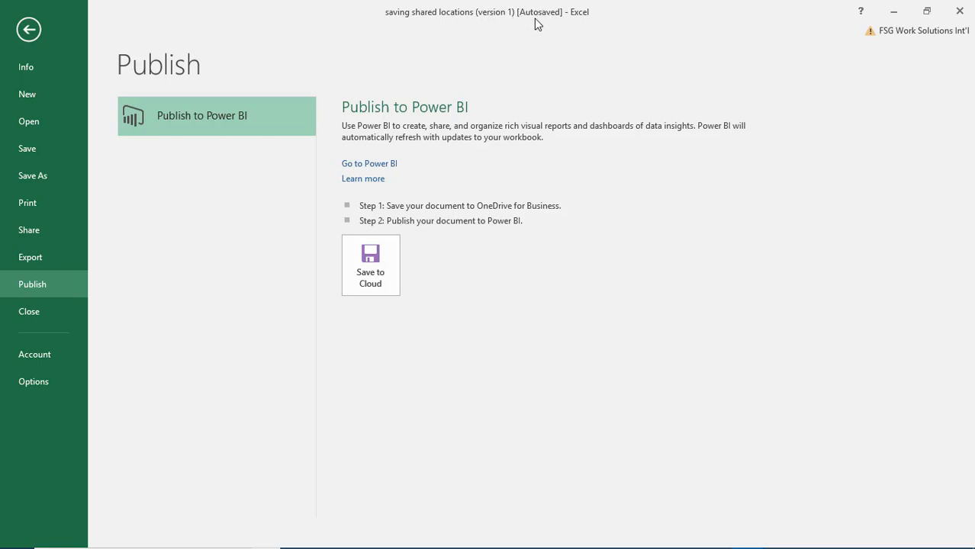
{"action": "left_click", "coordinate": [28, 34]}
{"action": "left_click", "coordinate": [255, 334]}
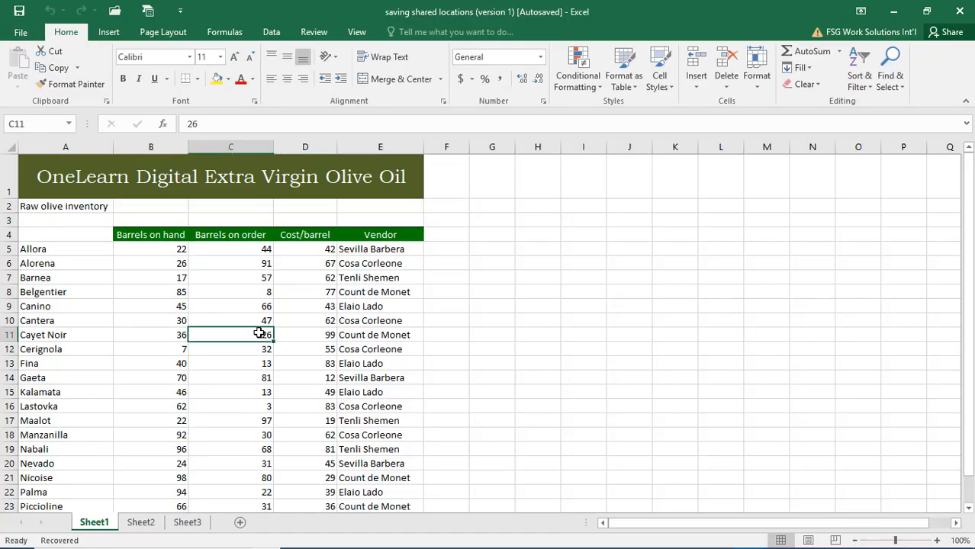
Start sharing the workbook with people through OneDrive - Personal and save it as Shared Workbook in the chapt 8 folder
{"action": "left_click", "coordinate": [22, 34]}
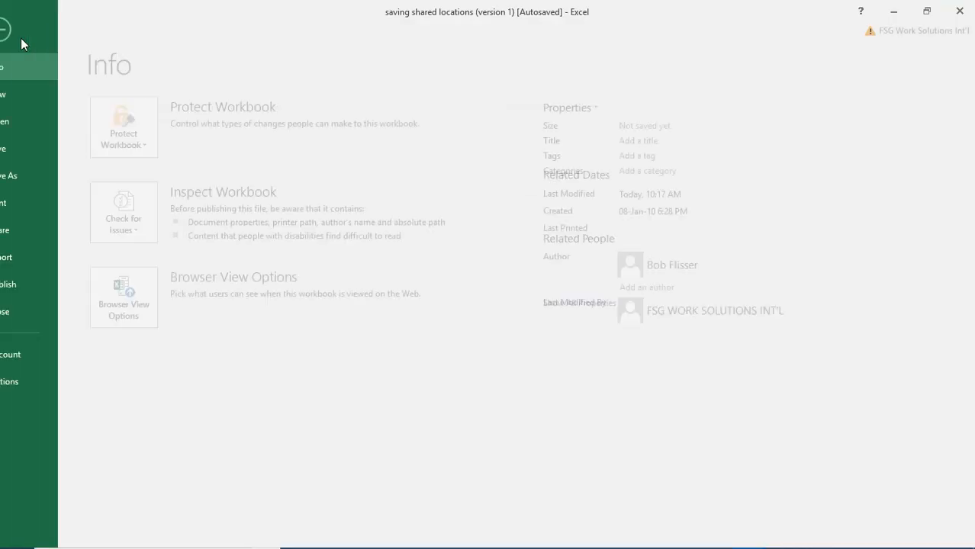
{"action": "left_click", "coordinate": [32, 232]}
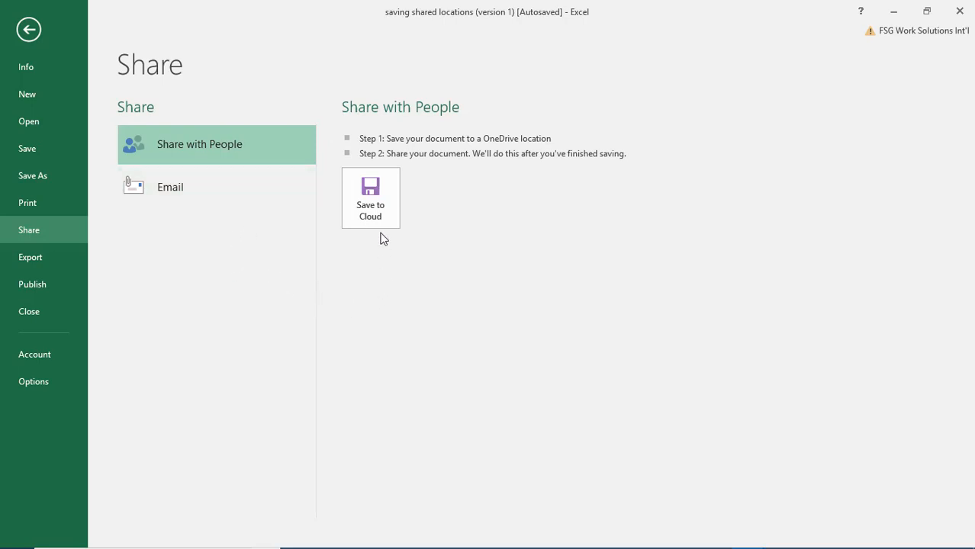
{"action": "left_click", "coordinate": [370, 190]}
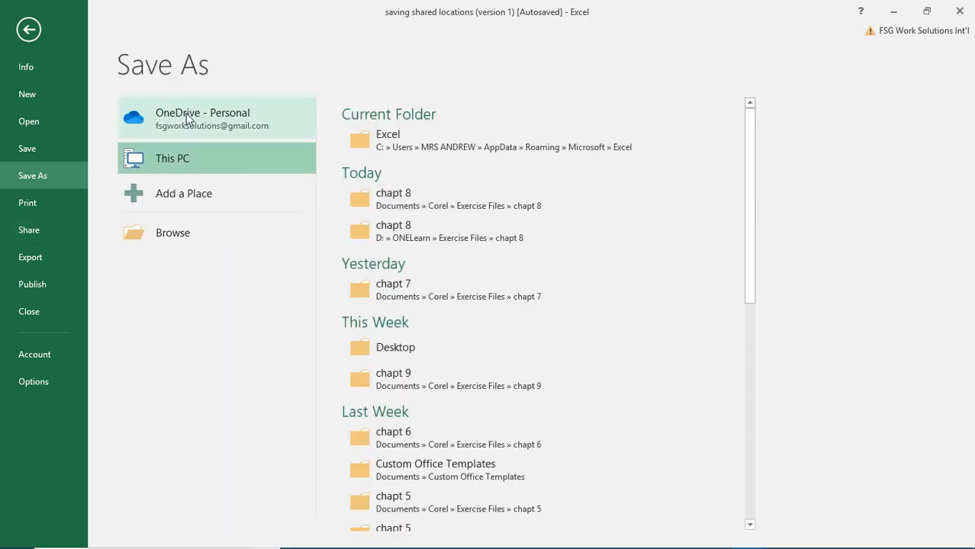
{"action": "left_click", "coordinate": [186, 114]}
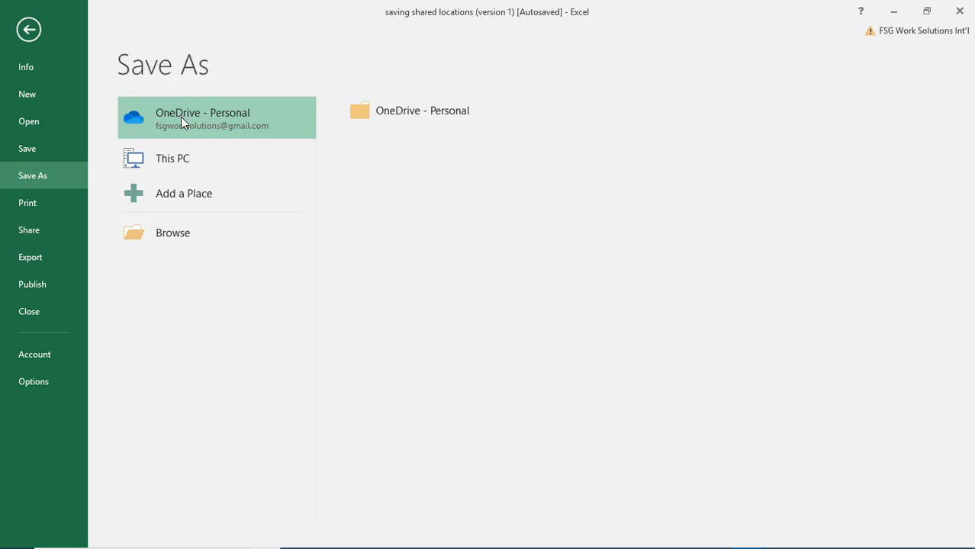
{"action": "left_click", "coordinate": [430, 118]}
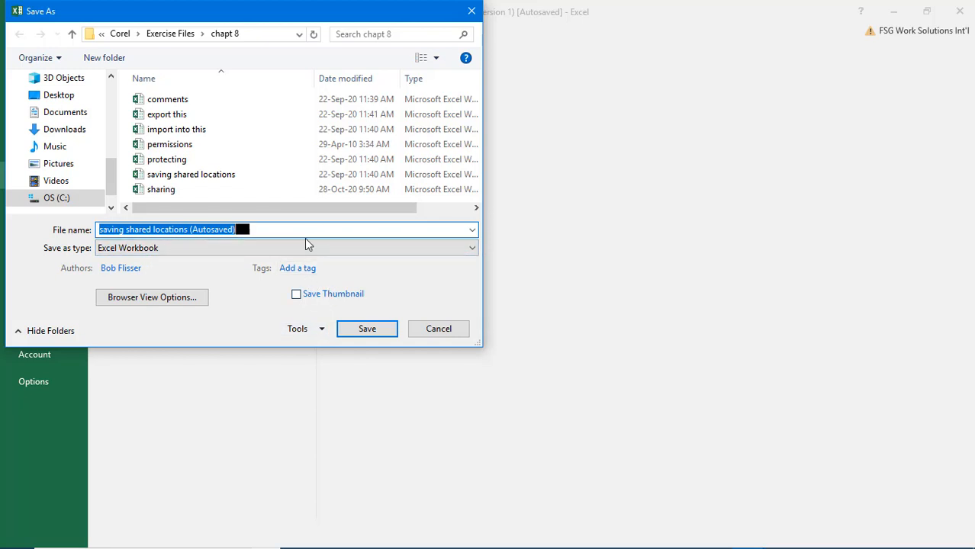
{"action": "type", "text": "Shared "}
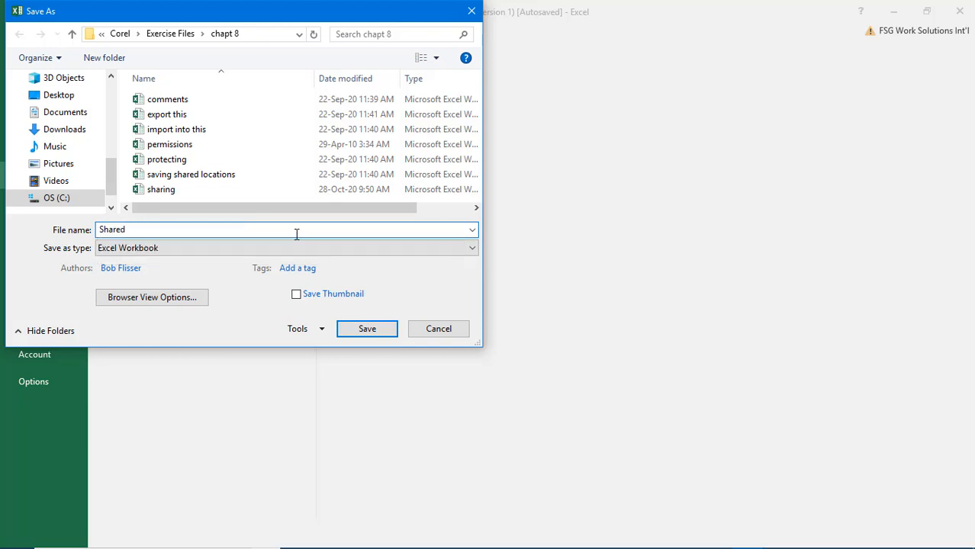
{"action": "type", "text": "Workbook"}
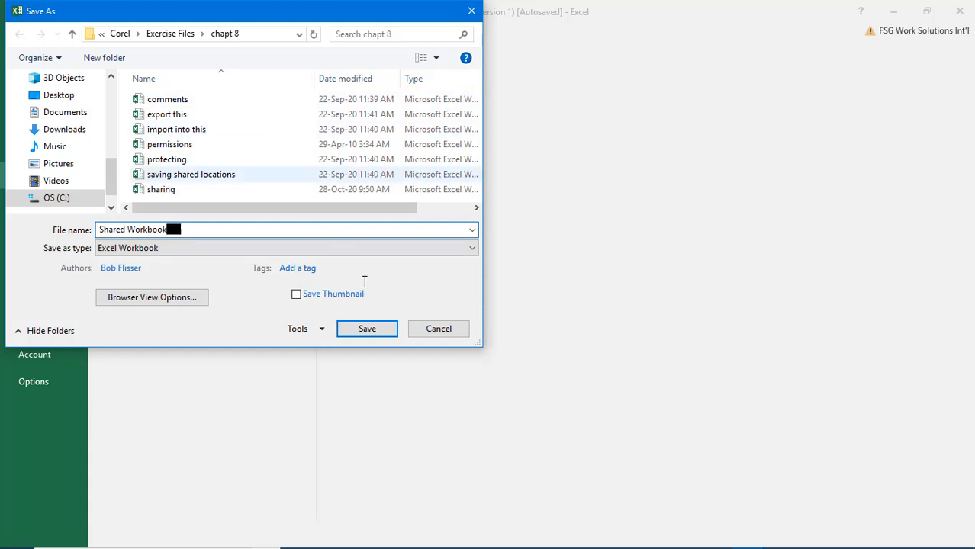
{"action": "left_click", "coordinate": [372, 328]}
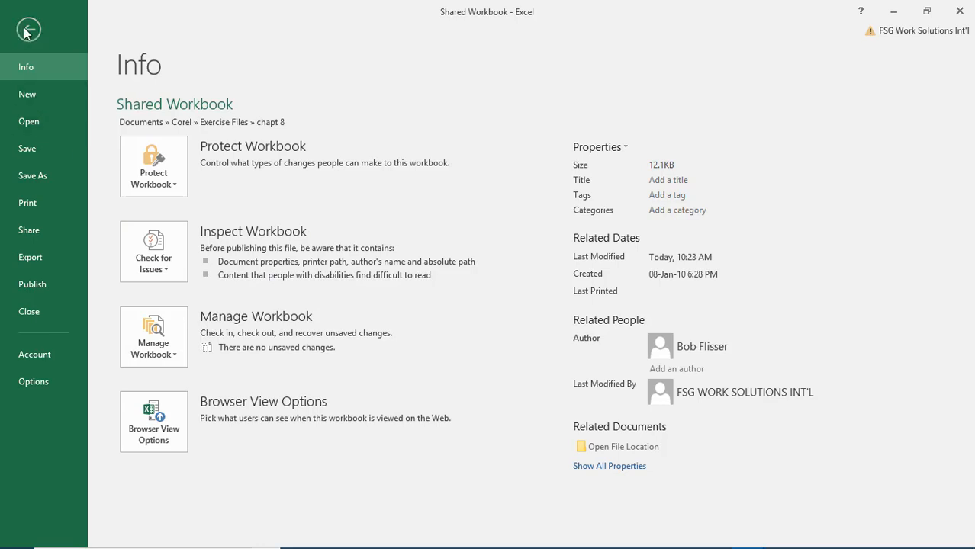
Examine the email options for sharing the workbook and return to the worksheet
{"action": "left_click", "coordinate": [38, 232]}
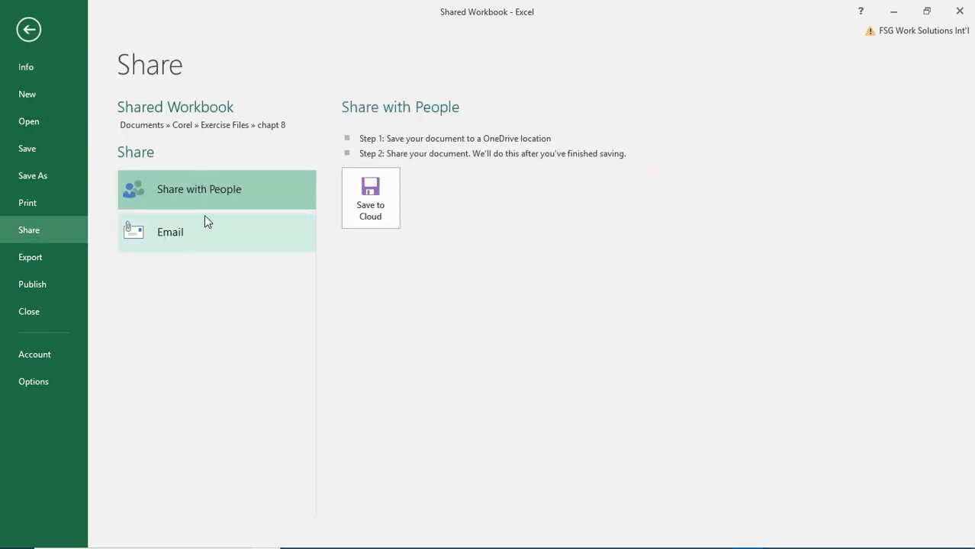
{"action": "left_click", "coordinate": [169, 237]}
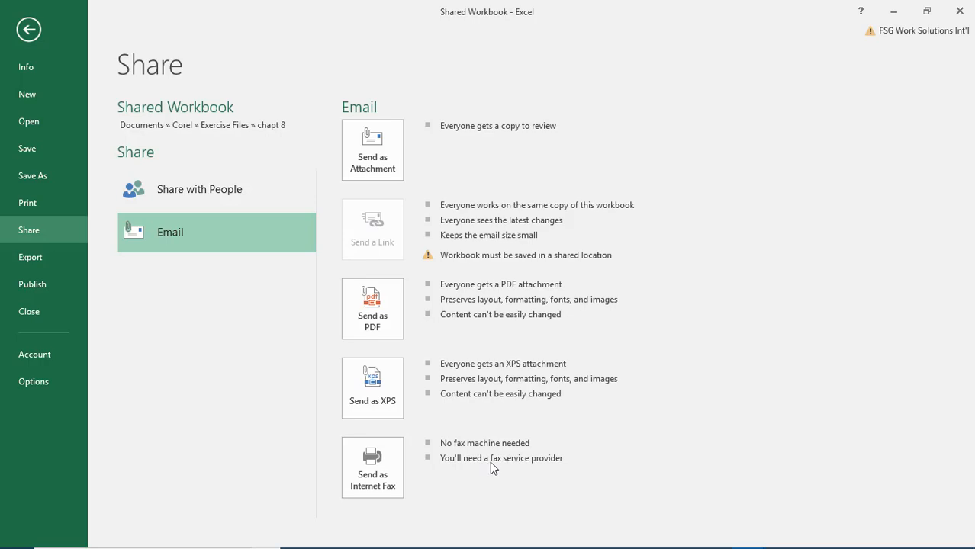
{"action": "left_click", "coordinate": [29, 29]}
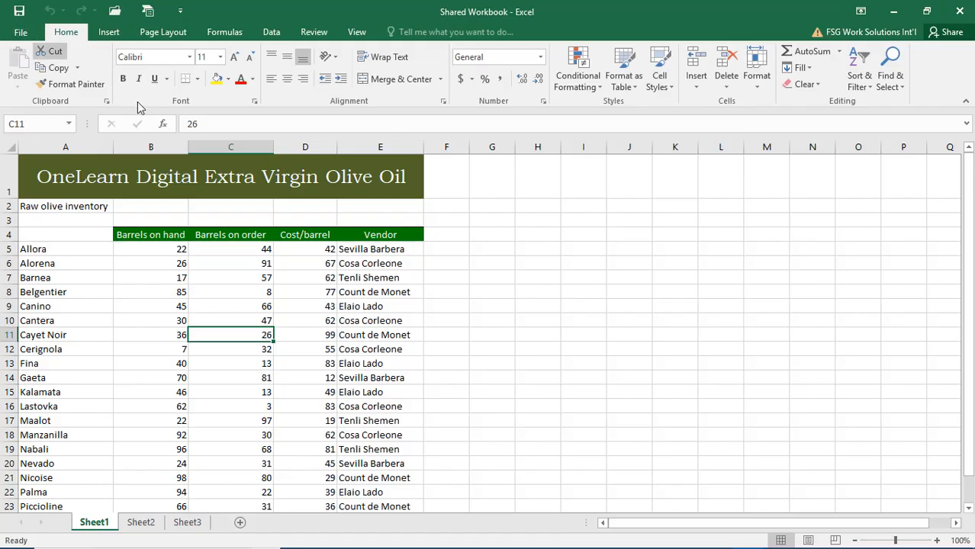
{"action": "left_click", "coordinate": [166, 320]}
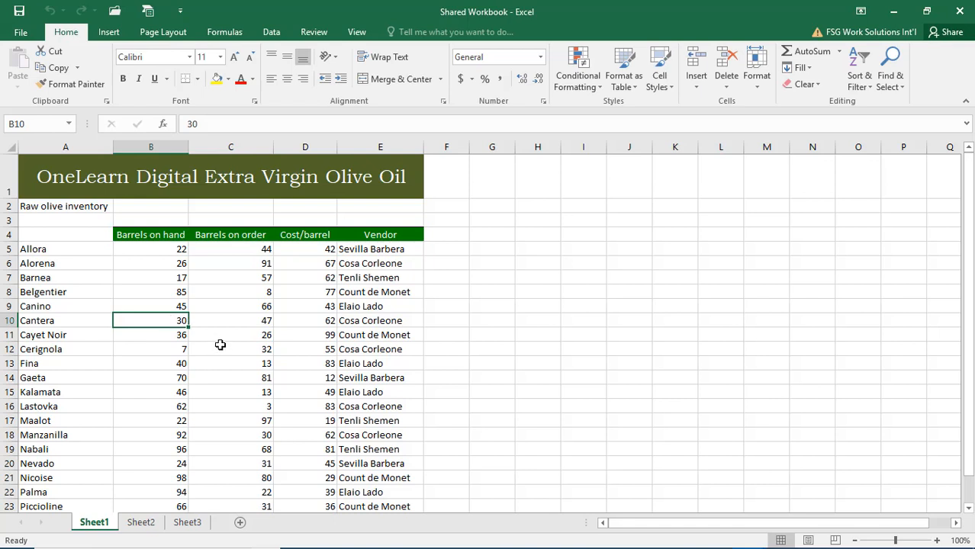